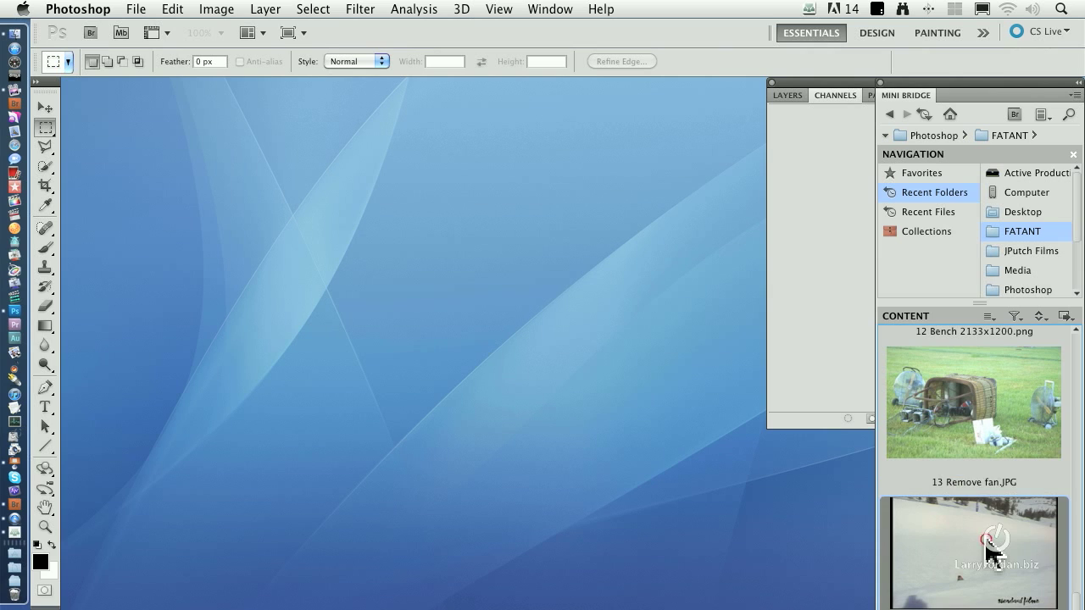
Open the Track – Jump snowboard clip from Mini Bridge, accepting the pixel aspect ratio notice
left_click_drag(997, 557, 17, 315)
left_click(689, 271)
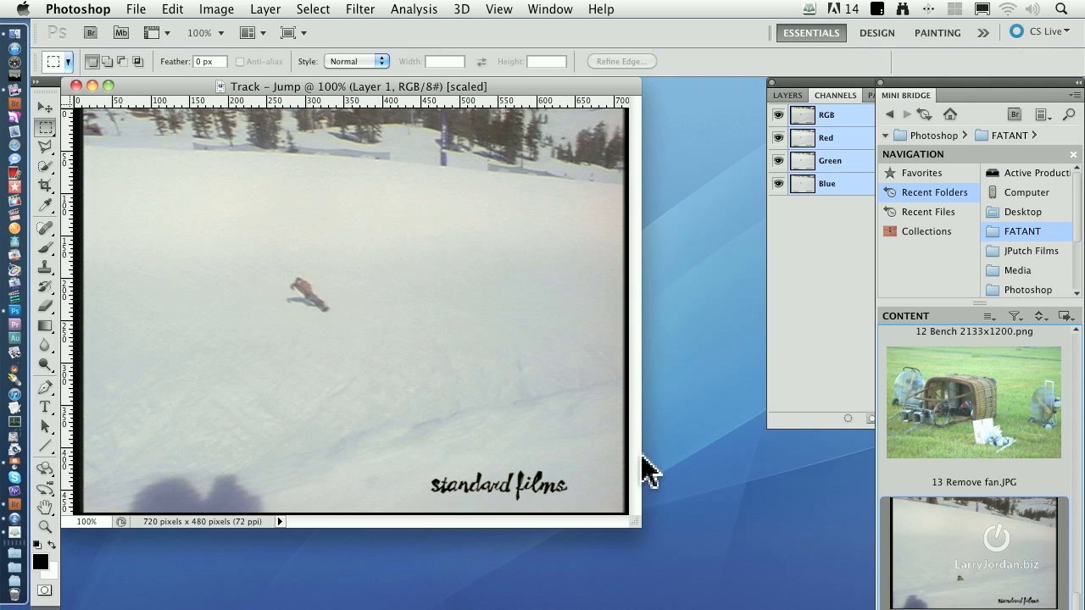
Play the original Track – Jump.mov in QuickTime Player, then pause and scrub back to its start
left_click(683, 458)
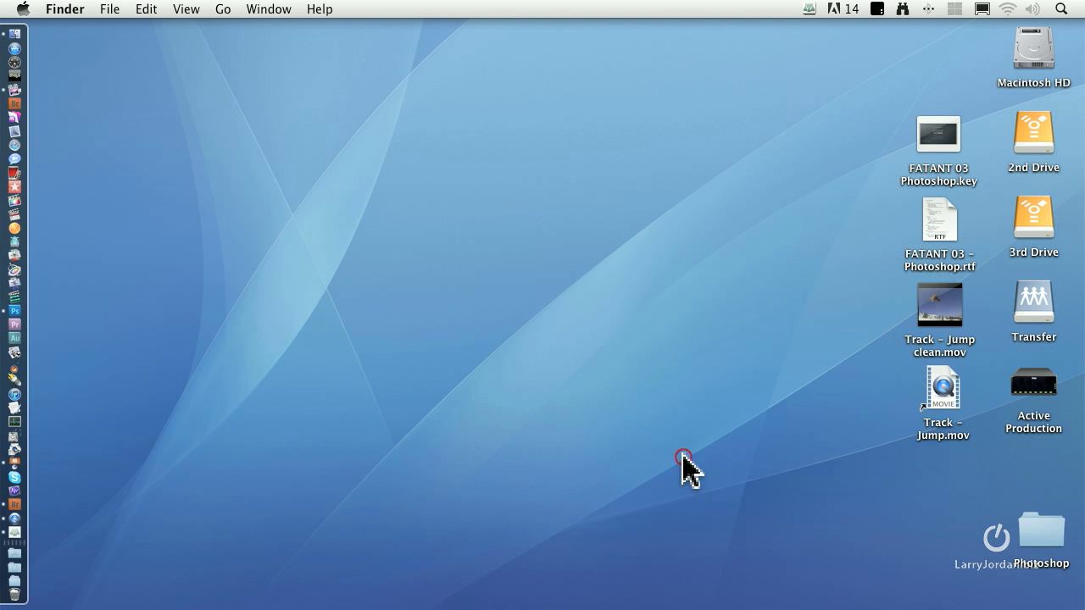
double_click(941, 392)
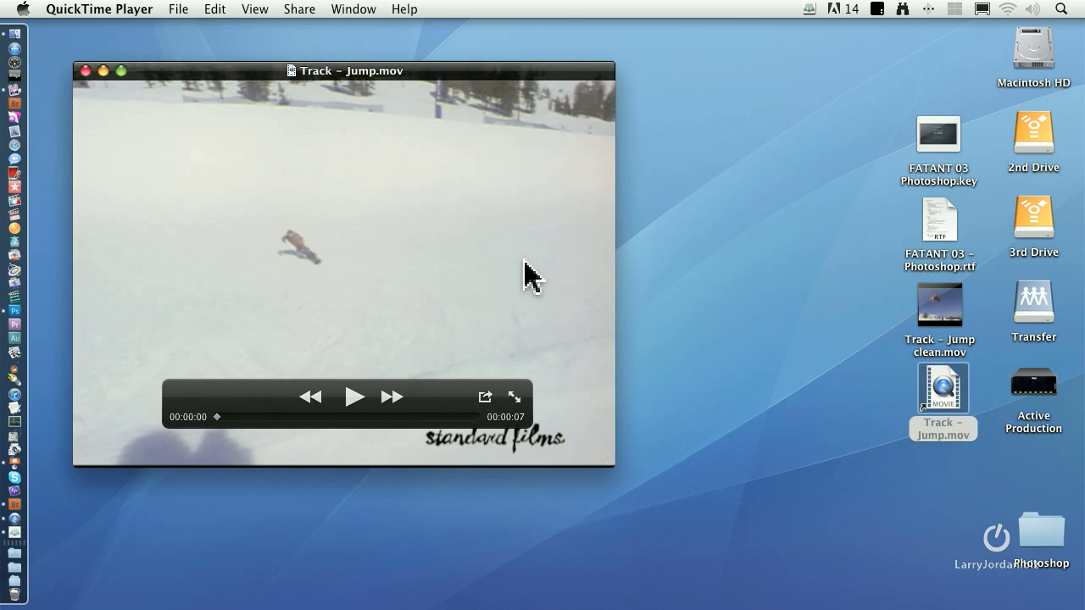
left_click_drag(402, 398, 492, 115)
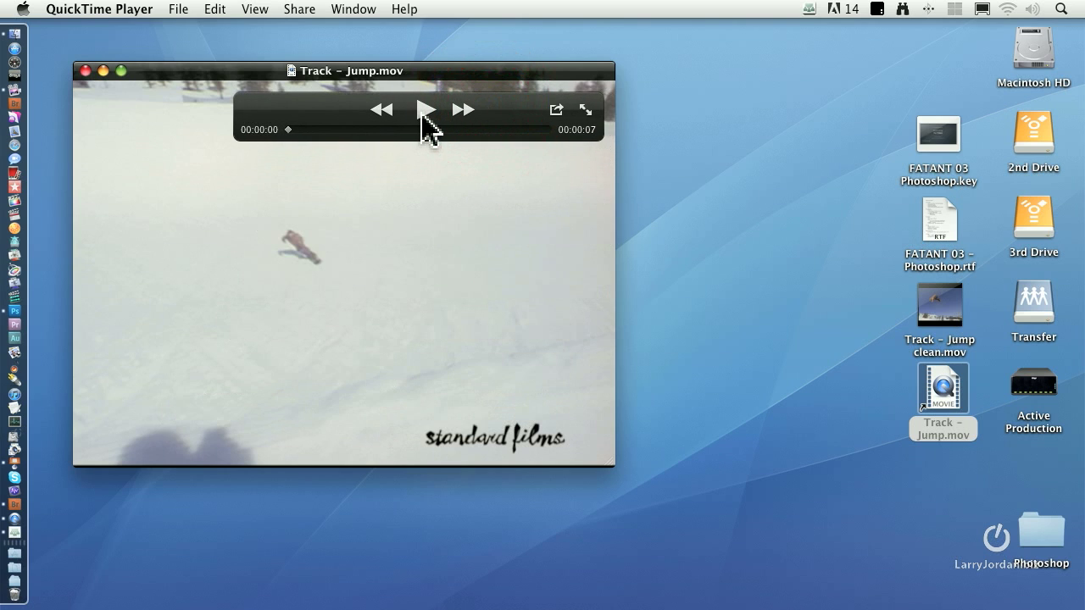
left_click(424, 111)
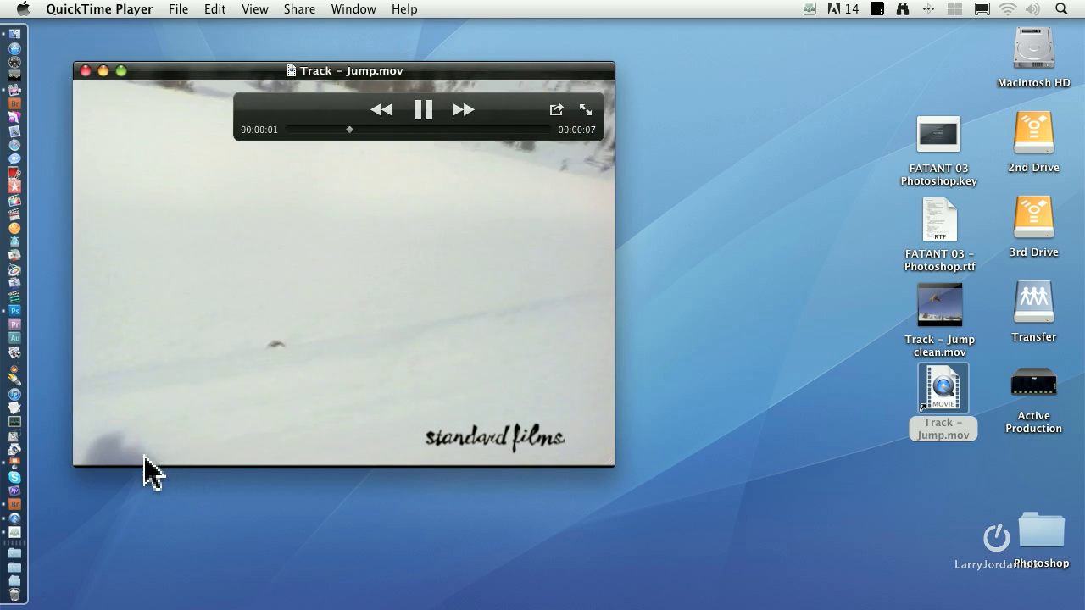
left_click(423, 114)
left_click_drag(434, 131, 264, 133)
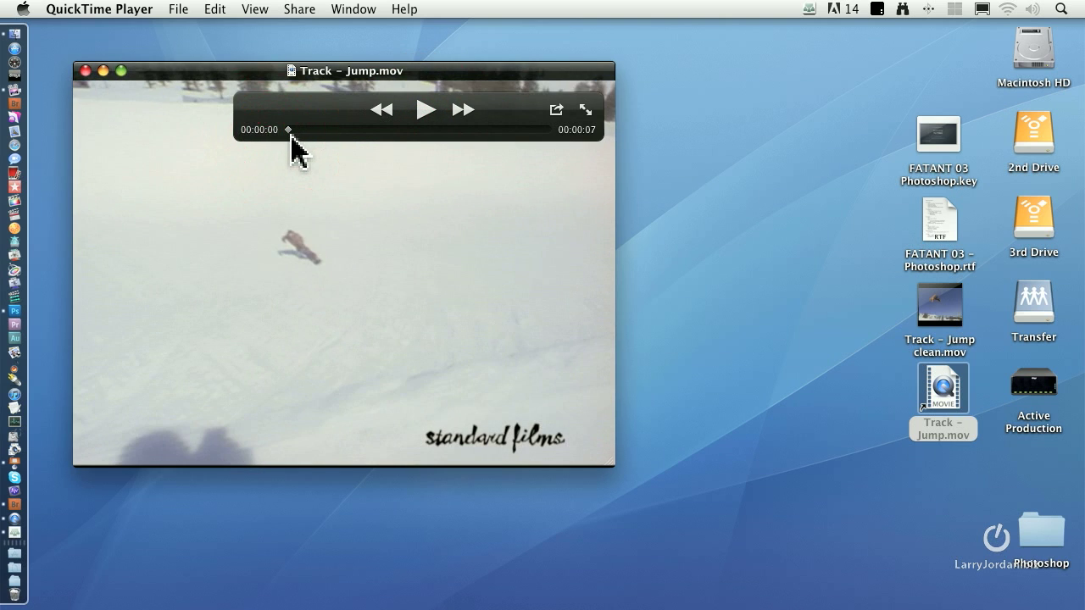
left_click(289, 129)
mouse_move(289, 129)
left_mouse_down()
mouse_move(391, 133)
mouse_move(285, 134)
left_mouse_up()
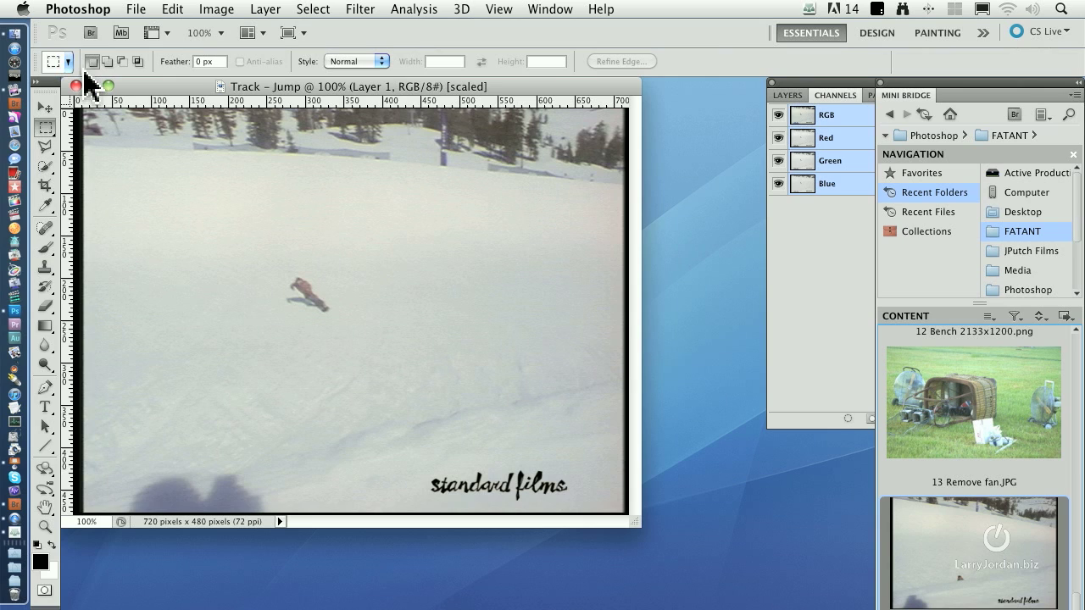
Enlarge the document window and marquee-select the cameraman's shadow in the bottom-left corner
left_click_drag(636, 523, 788, 588)
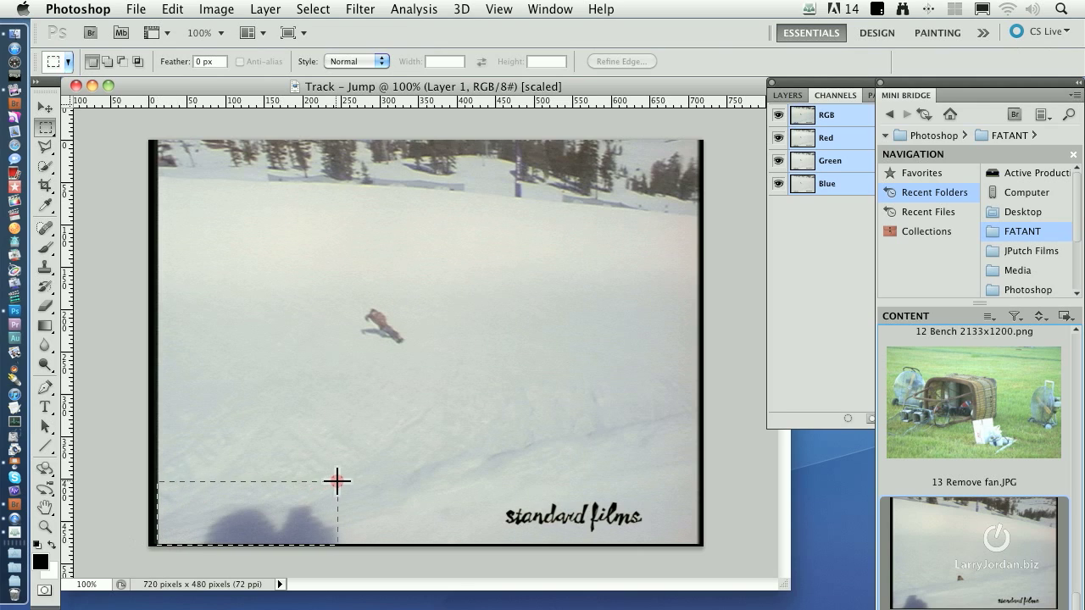
left_click_drag(360, 481, 364, 480)
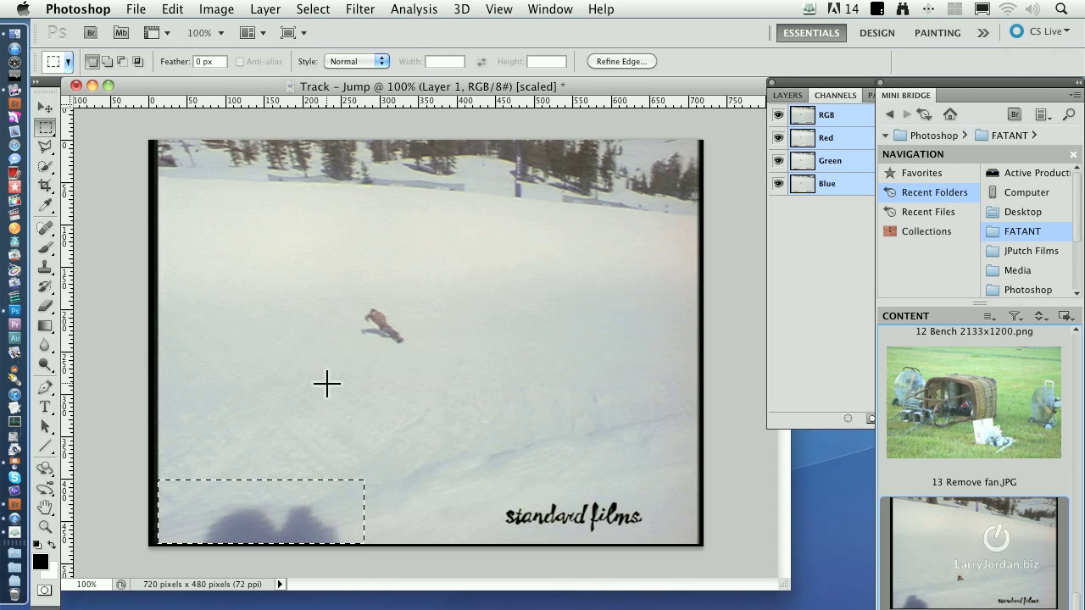
Use the Clone Stamp with the slope edge as source to paint out the shadow
left_click(45, 267)
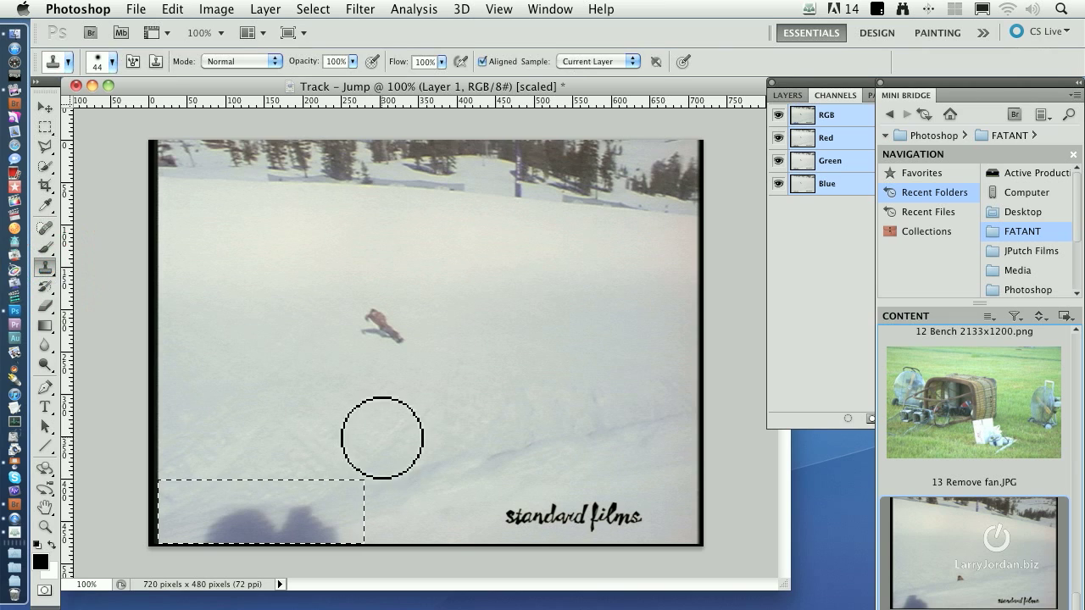
left_click(439, 476, "alt")
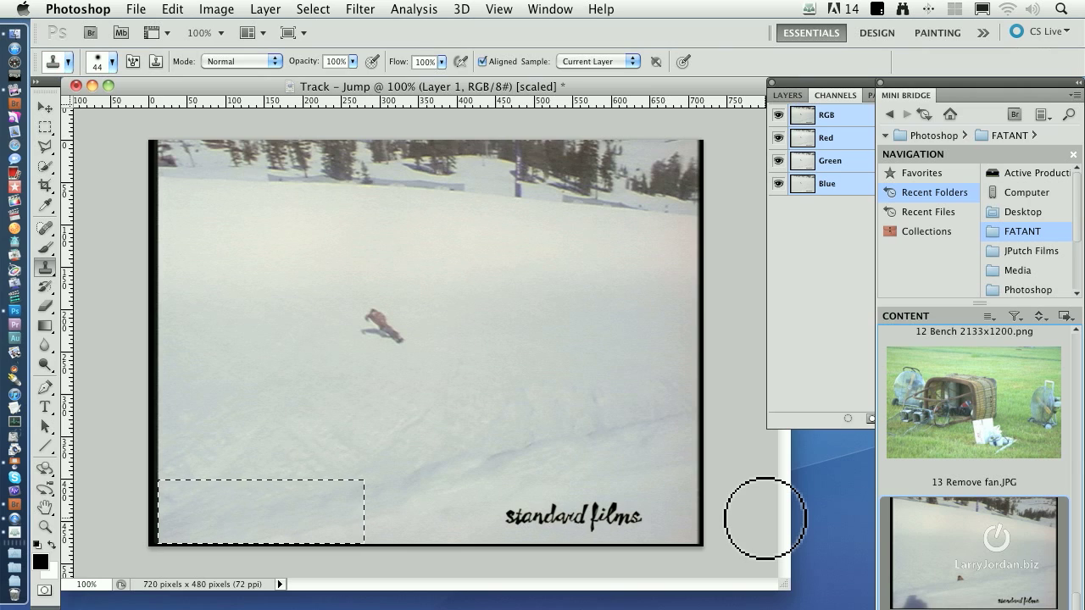
Show the Animation timeline via Window and move the Layers/Channels panel to the right
left_click(549, 10)
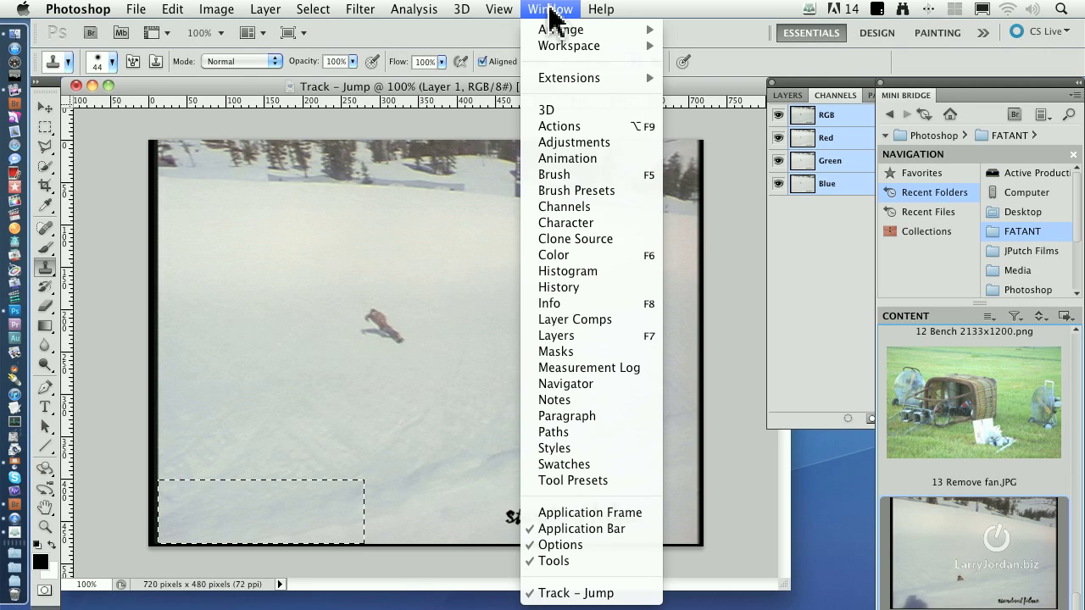
left_click(638, 163)
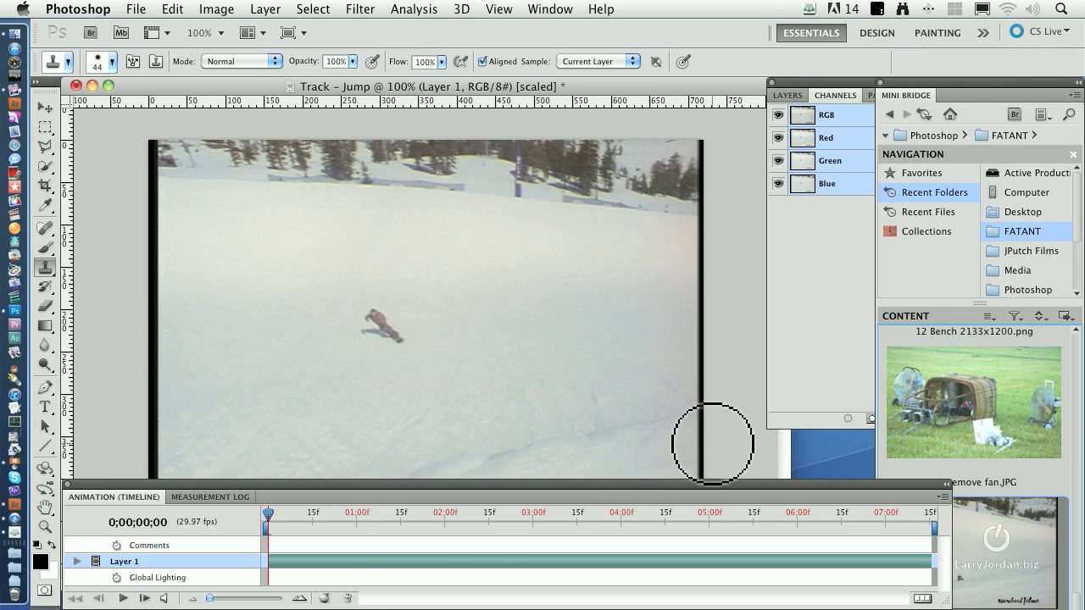
left_click_drag(738, 484, 780, 588)
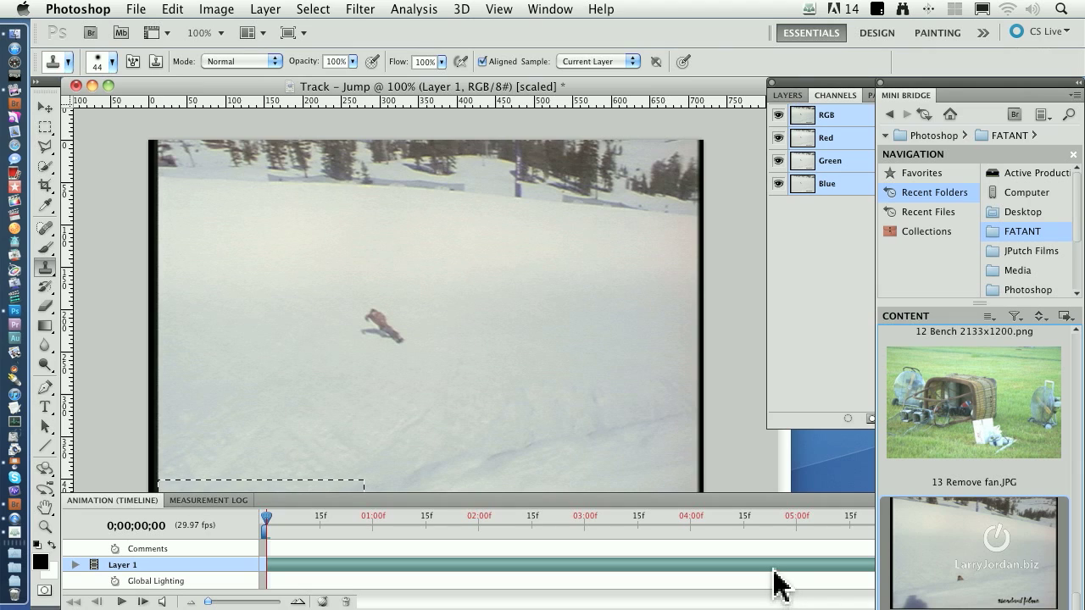
key("v")
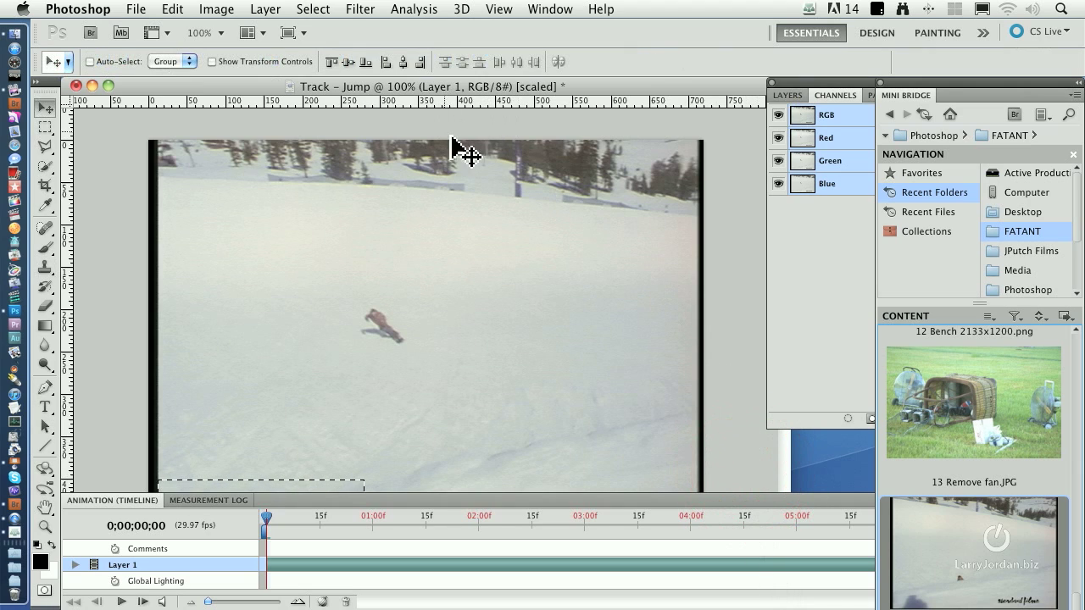
left_click_drag(774, 83, 822, 84)
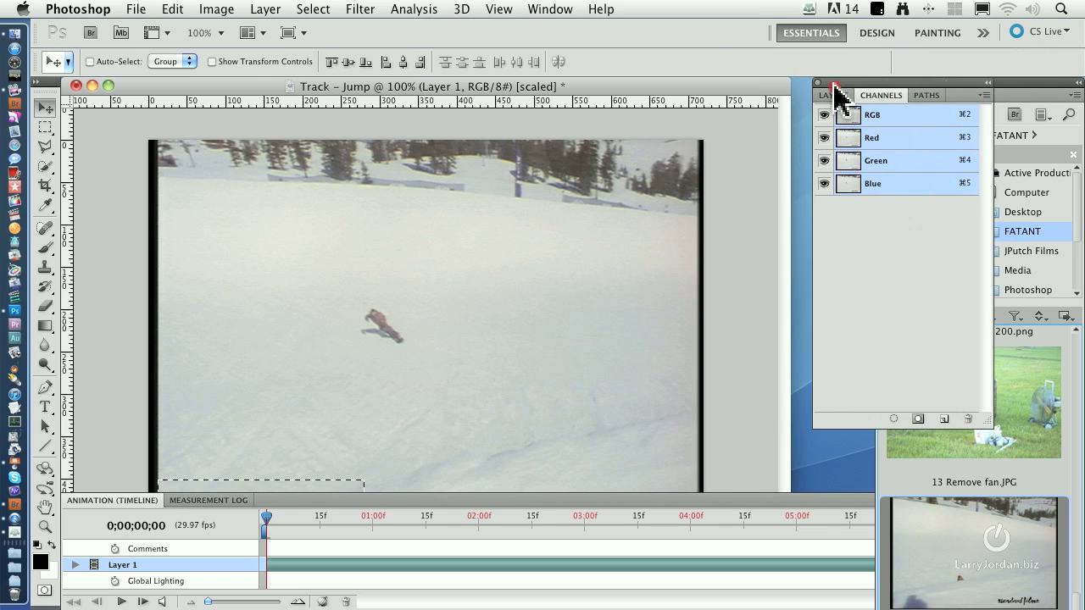
left_click(752, 319)
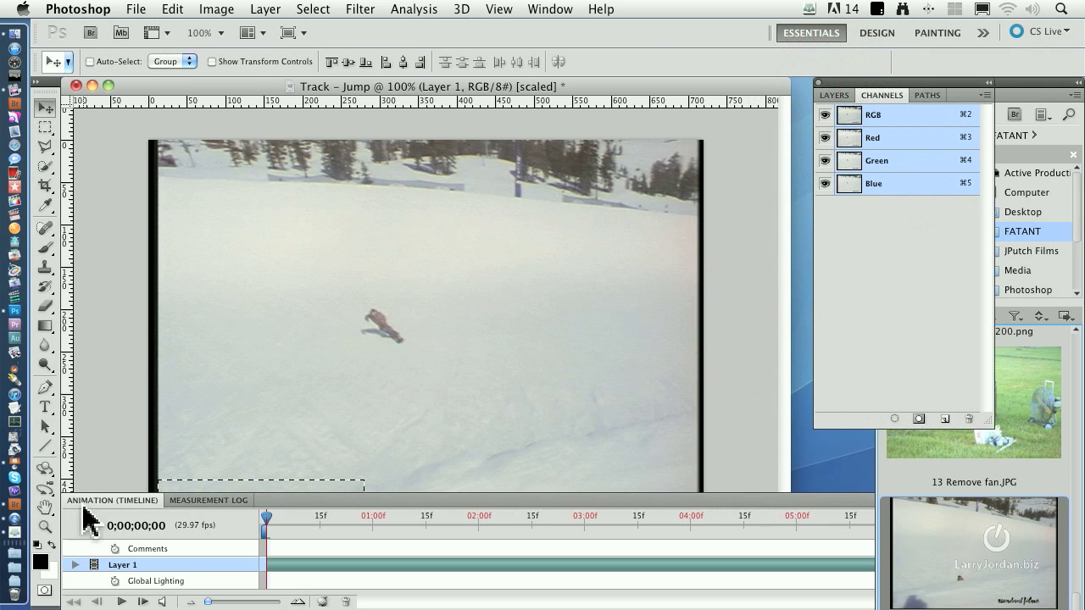
Reopen and reposition the timeline, resizing the document window to fit above it
left_click_drag(272, 498, 362, 498)
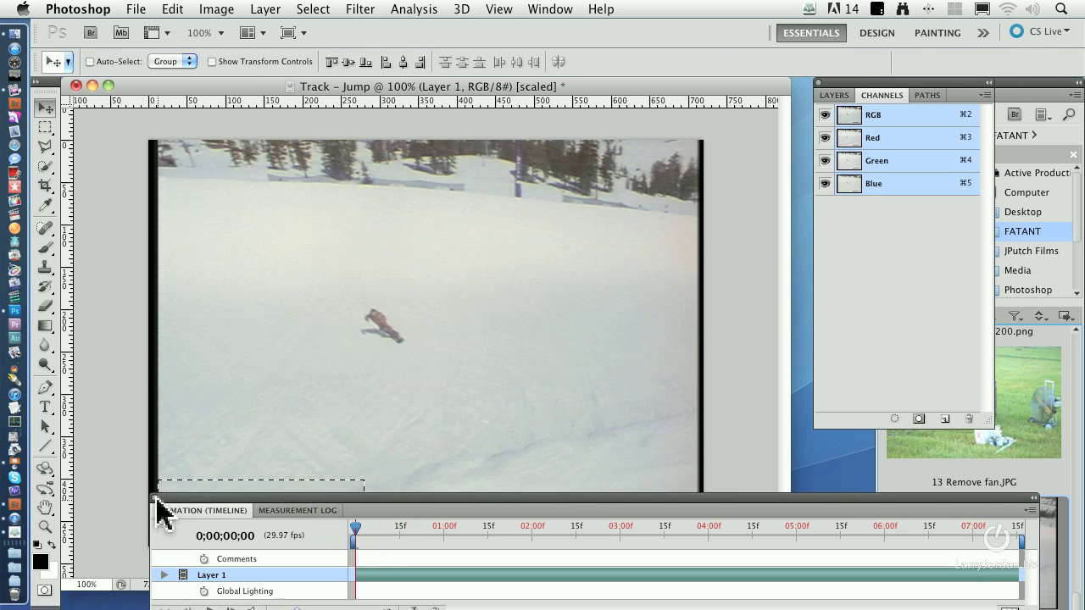
left_click(153, 497)
left_click_drag(778, 581, 780, 452)
left_click_drag(779, 344, 780, 416)
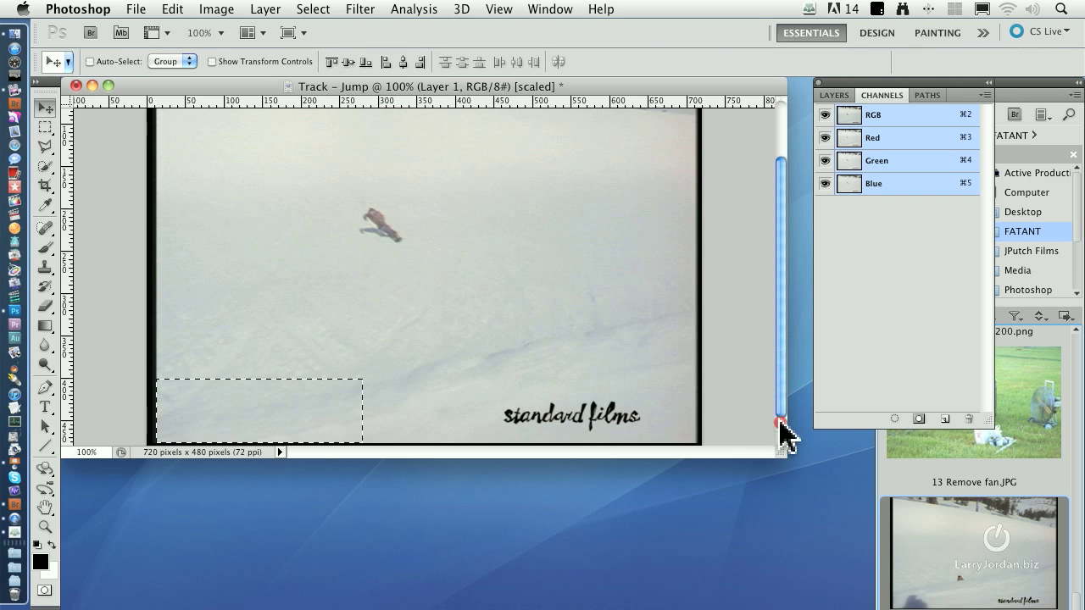
left_click(527, 10)
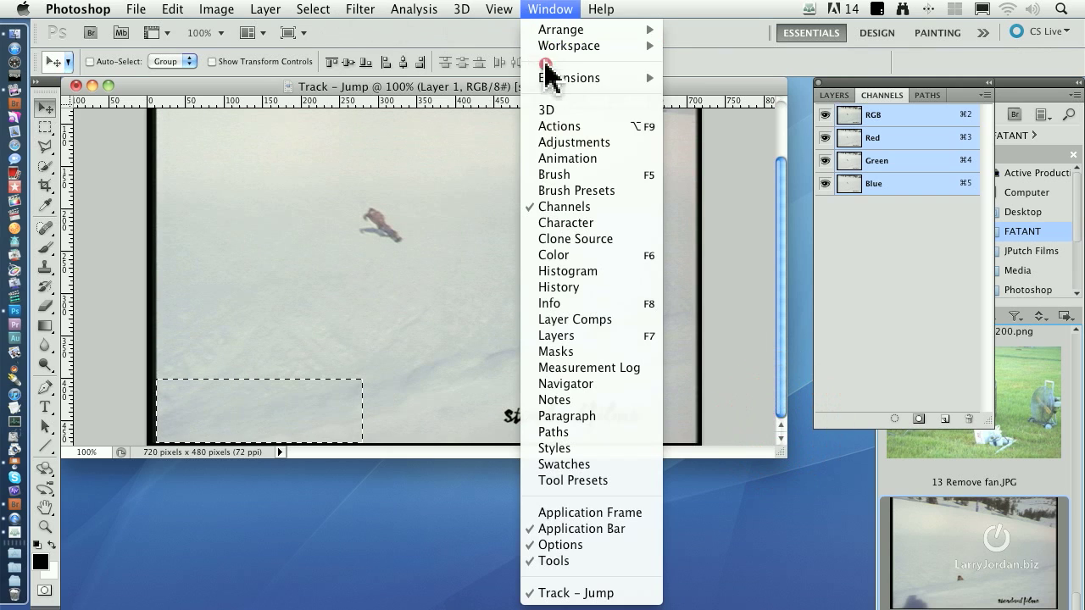
left_click(600, 159)
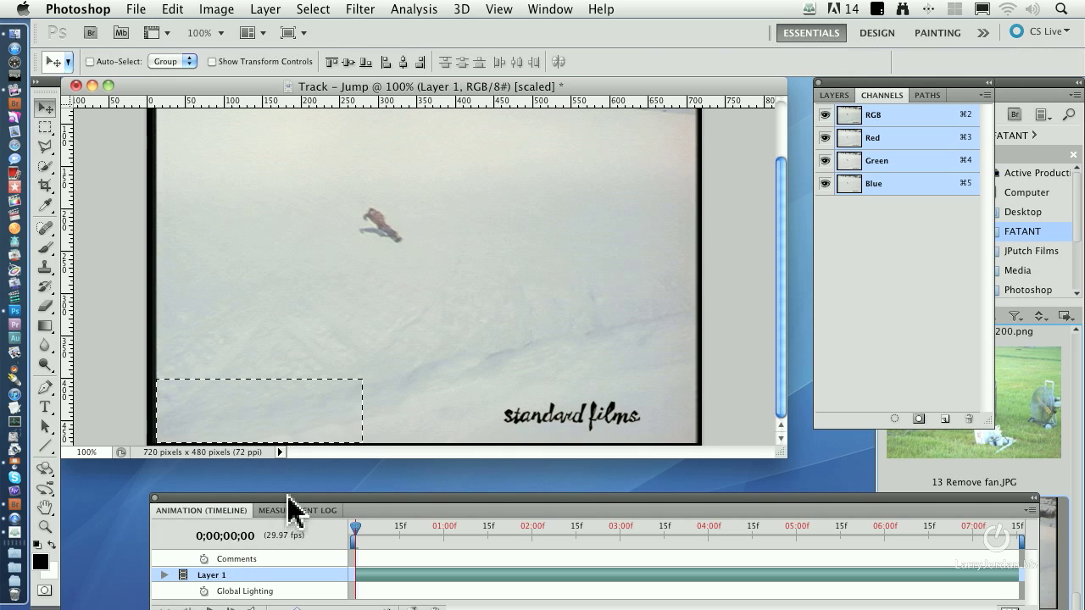
left_click_drag(291, 511, 207, 495)
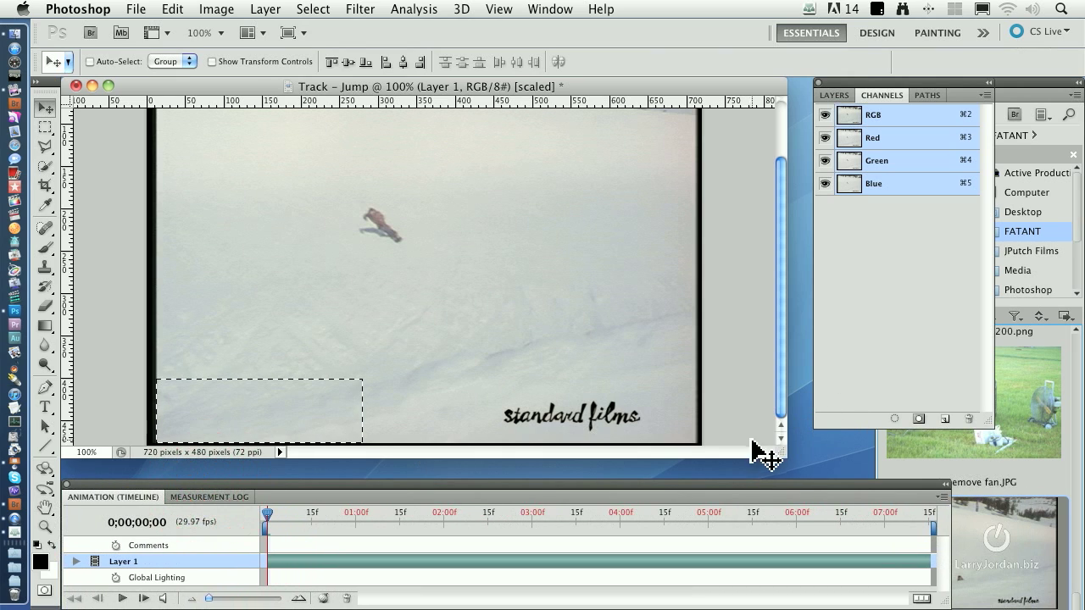
left_click_drag(776, 452, 777, 479)
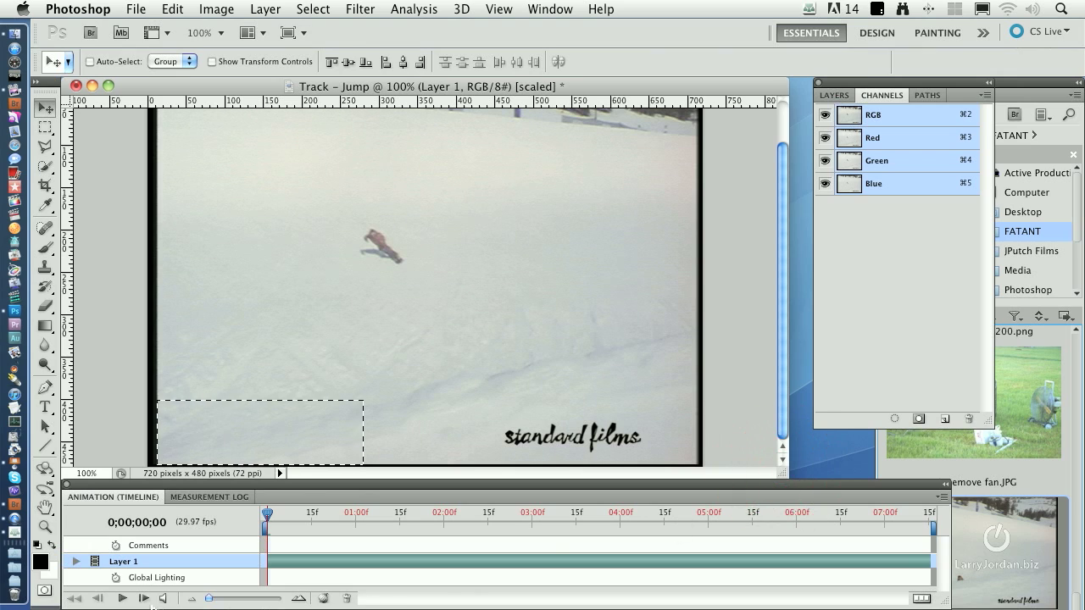
Clone snow over the shadow in the next frame, then advance to frame 0;00;00;02
left_click(146, 598)
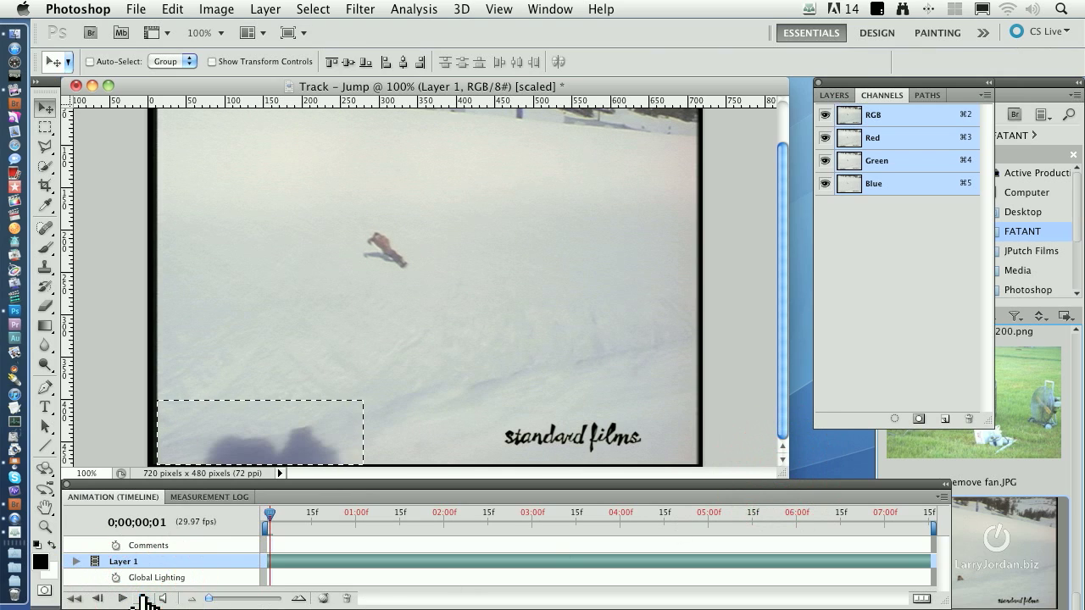
left_click(45, 267)
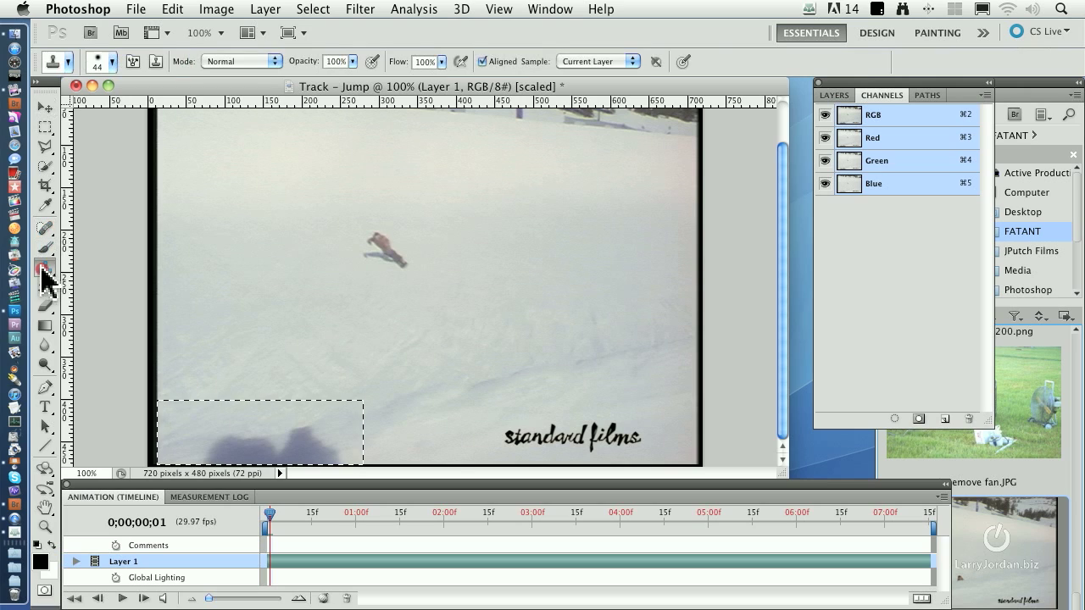
mouse_move(410, 411)
left_mouse_down()
mouse_move(359, 412)
mouse_move(401, 410)
mouse_move(351, 420)
left_mouse_up()
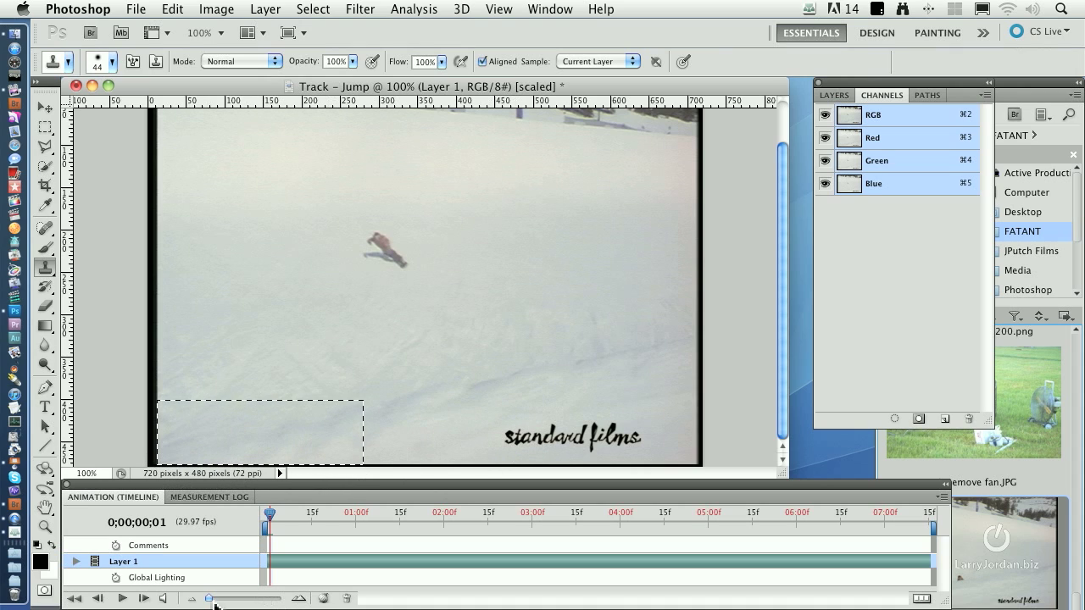
left_click(144, 598)
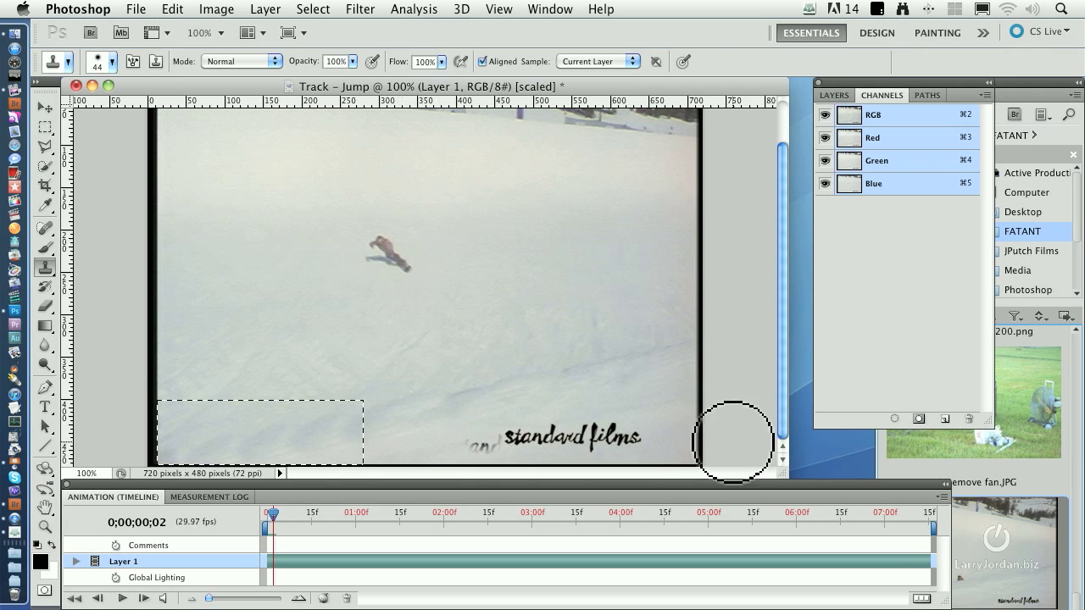
Hide Photoshop and play the original Track – Jump.mov in QuickTime Player
left_click(826, 448, "alt")
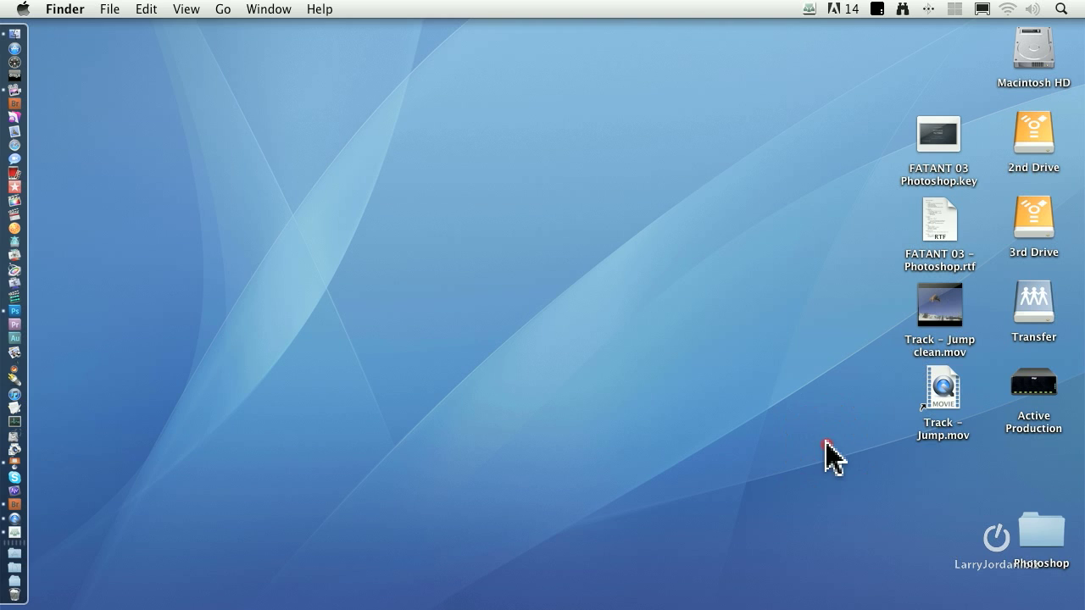
double_click(942, 388)
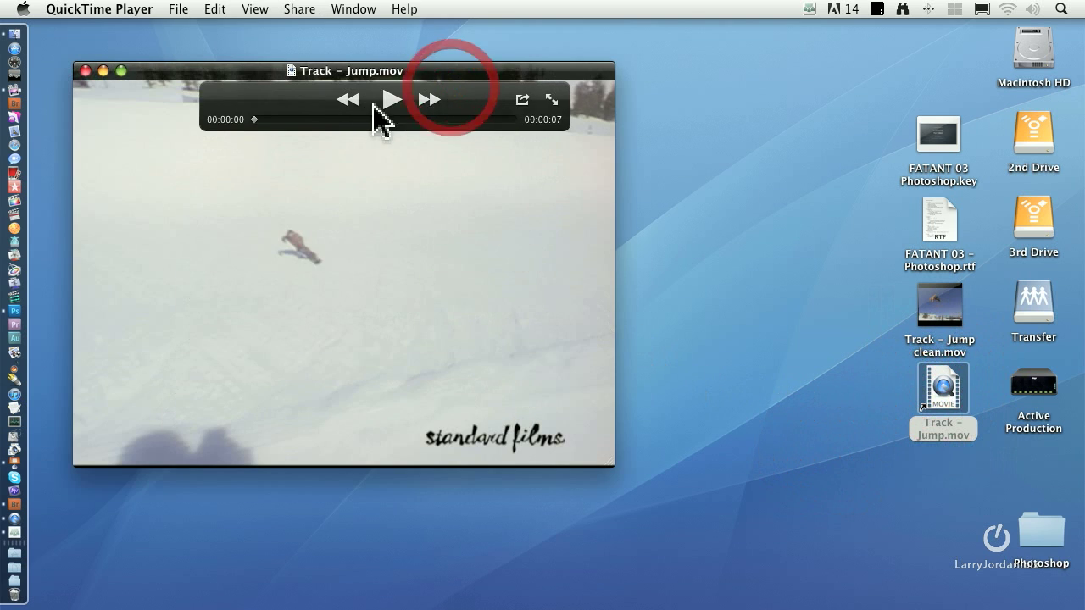
left_click(389, 102)
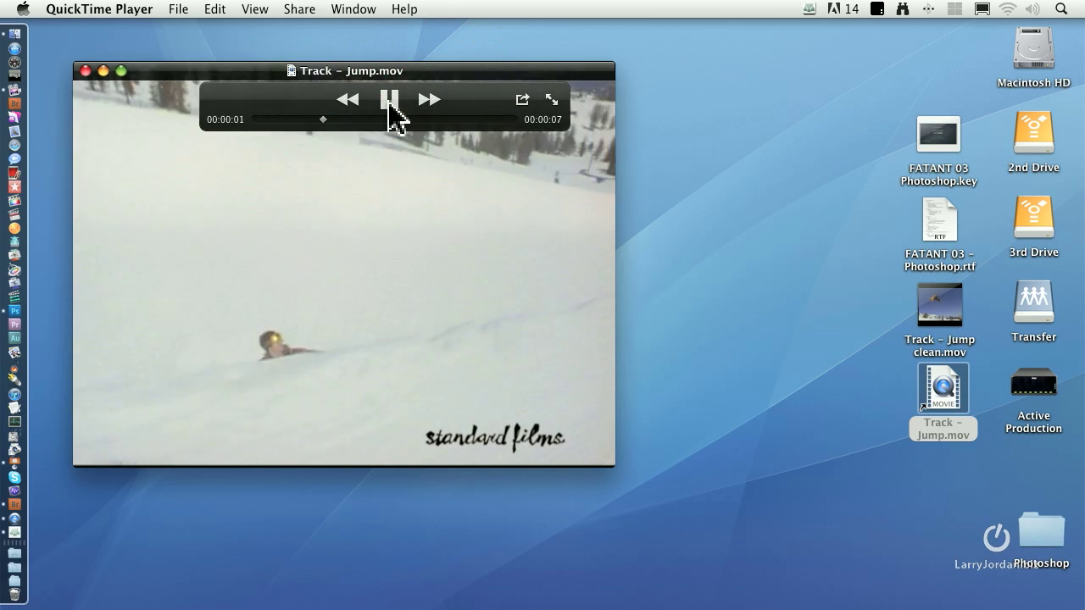
left_click(390, 101)
Open Track – Jump clean.mov over the original, then play, pause and rewind it to compare
left_click_drag(922, 308, 551, 204)
left_click_drag(333, 95, 322, 114)
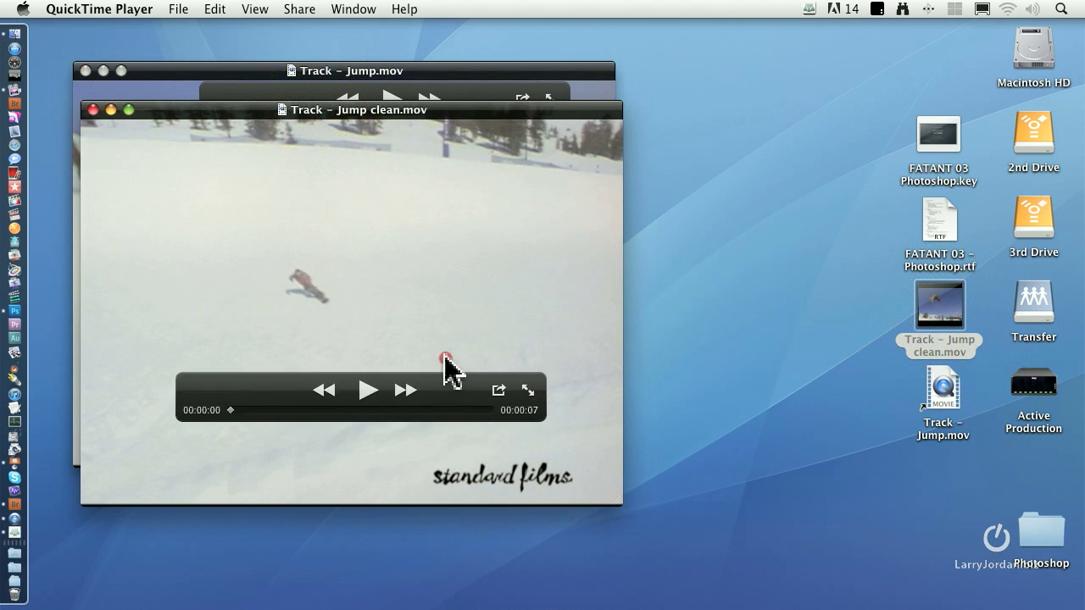
left_click_drag(447, 366, 479, 123)
left_click(407, 138)
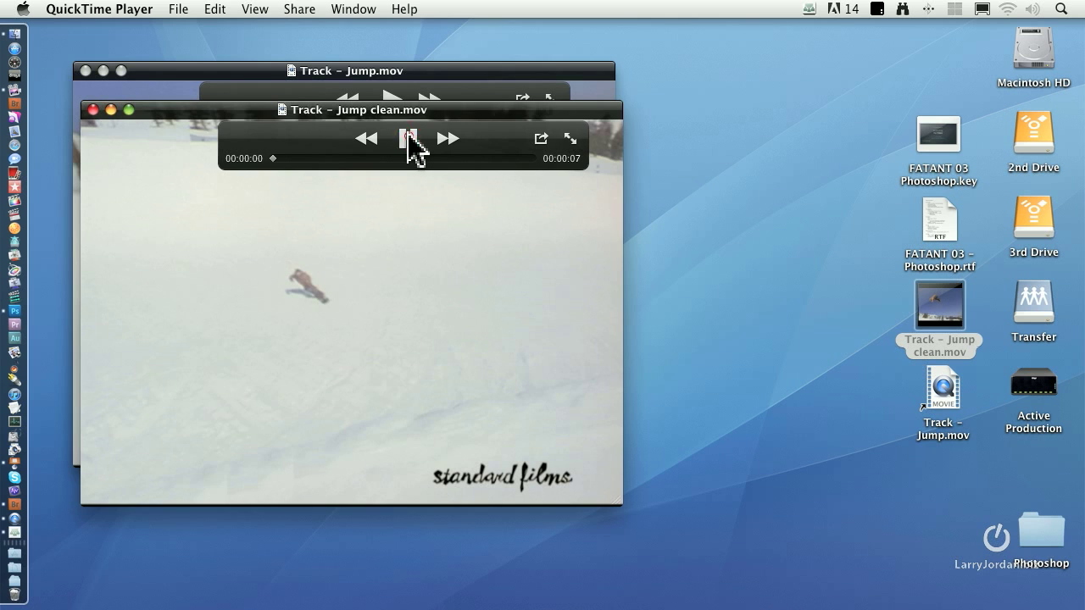
left_click(407, 138)
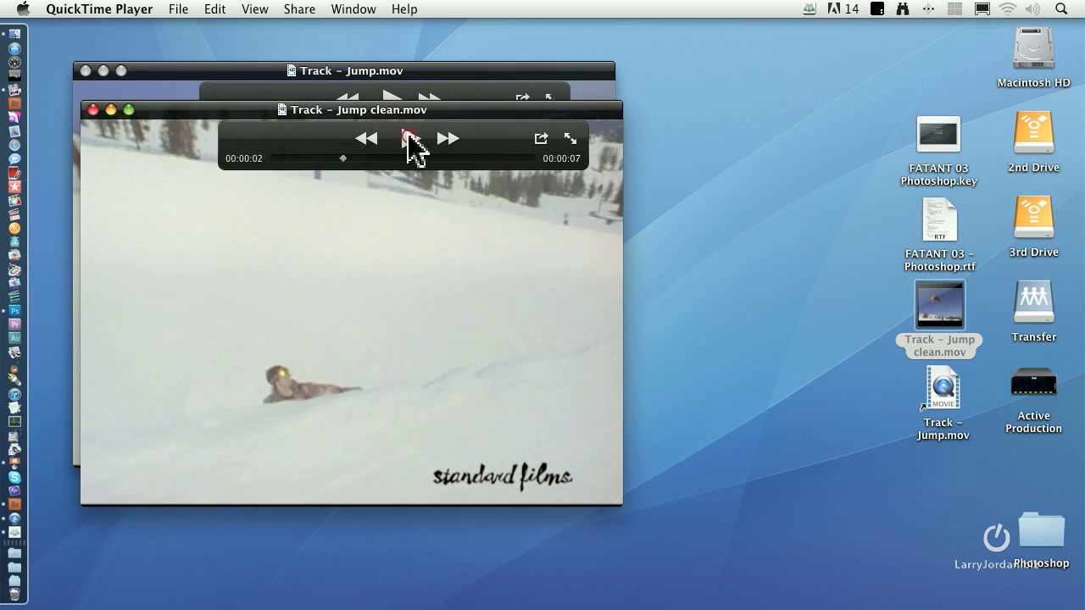
left_click(407, 138)
left_click(373, 160)
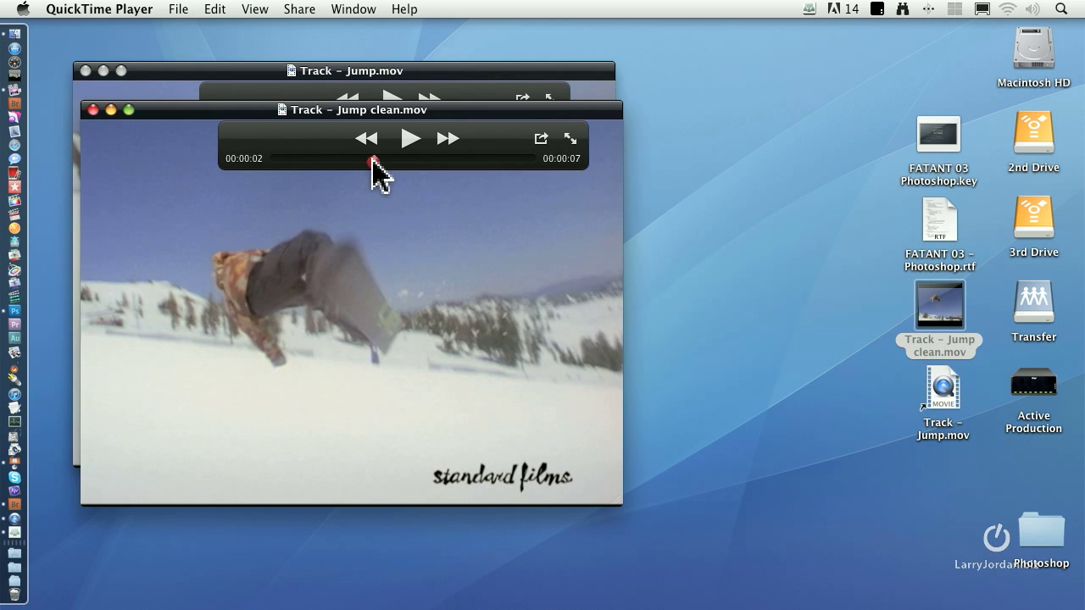
left_click_drag(373, 160, 258, 161)
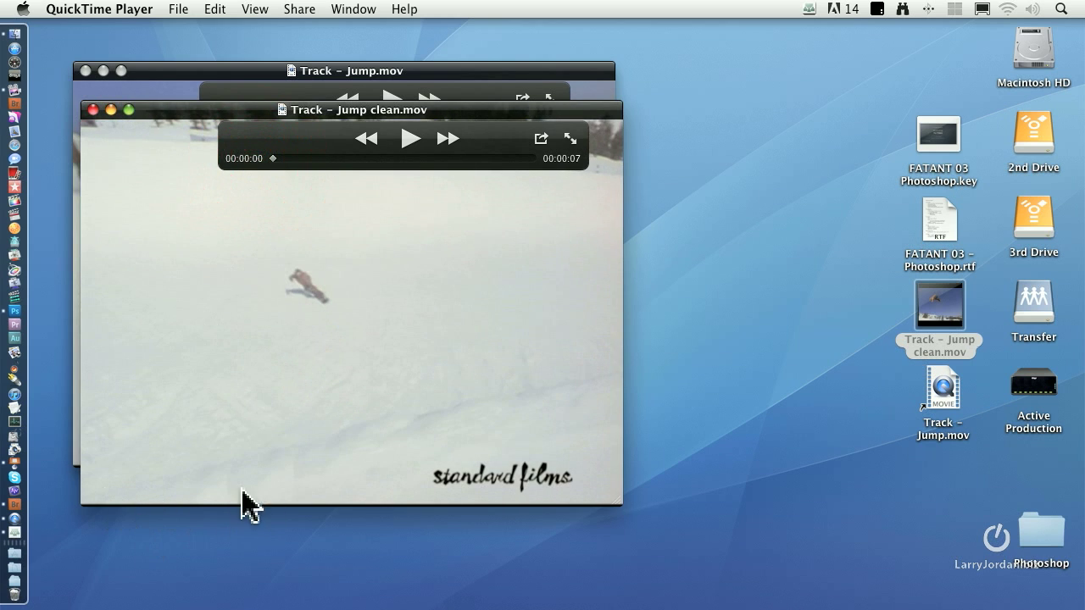
left_click(411, 140)
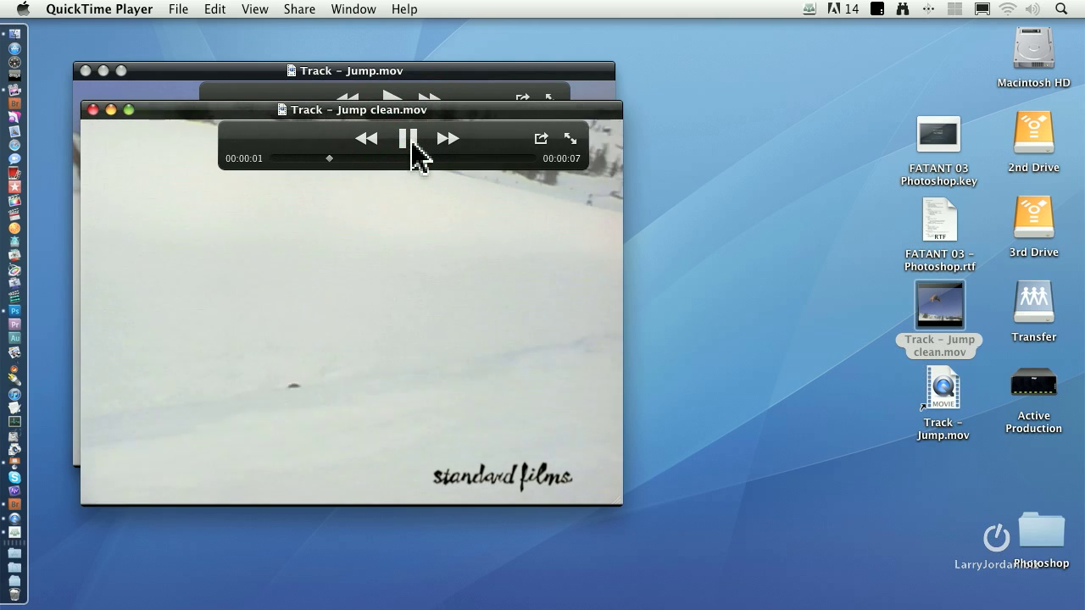
left_click(410, 140)
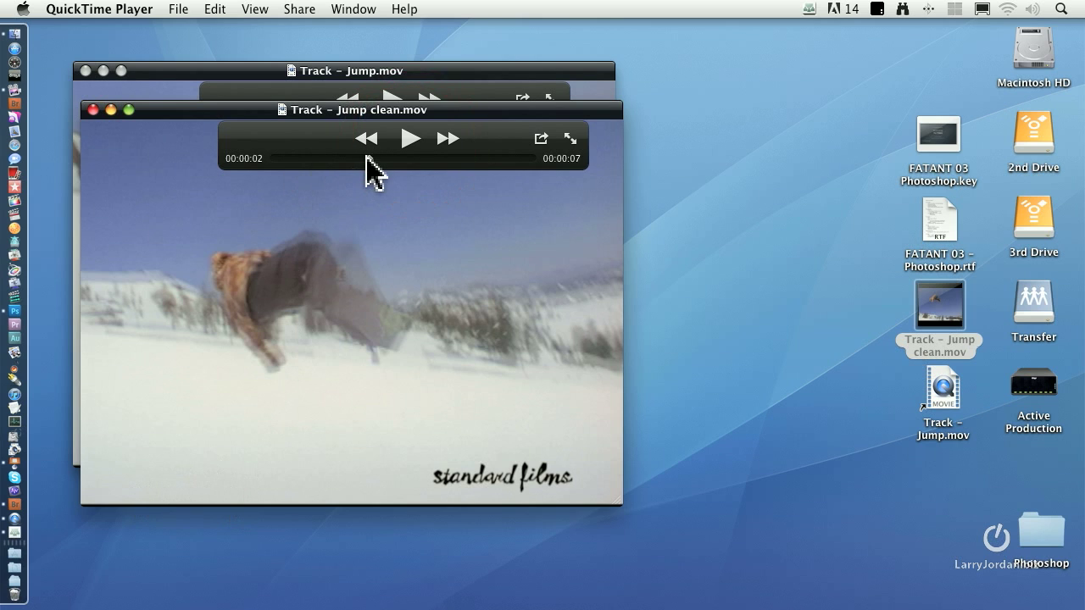
left_click_drag(373, 159, 259, 167)
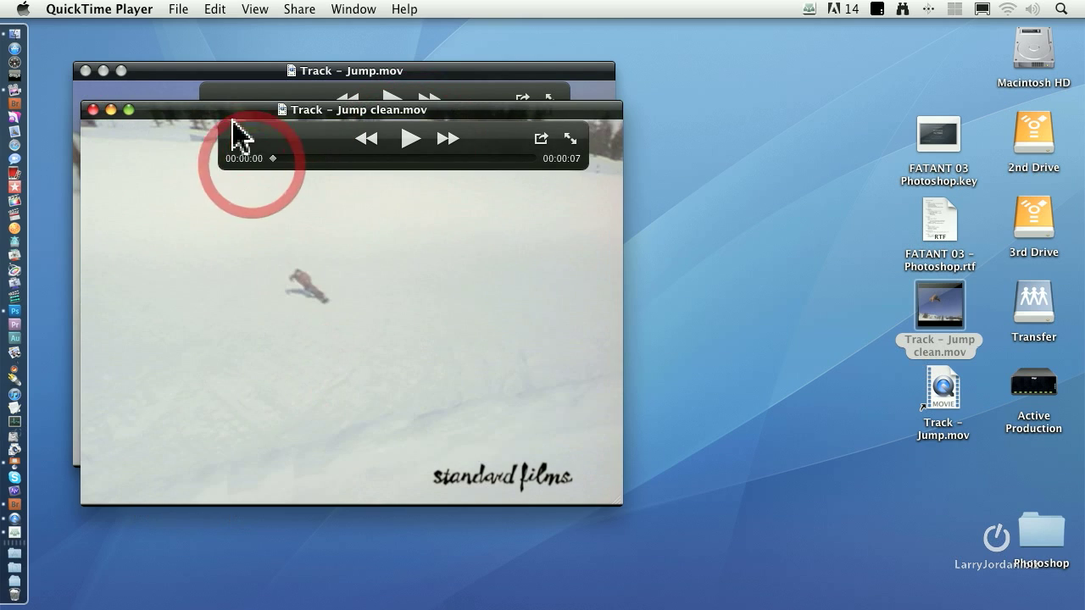
Drag the clean clip's playhead back to 00:00:00
left_click_drag(217, 109, 455, 111)
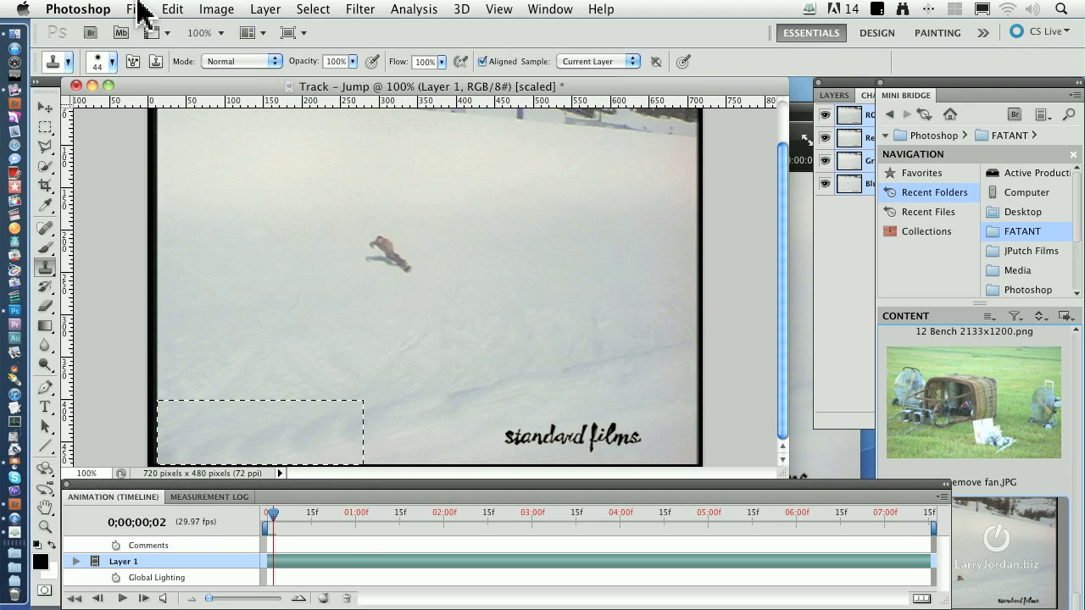
Open File > Export > Render Video for Track – Jump.mov and nudge the dialog up-left
left_click(138, 9)
mouse_move(218, 400)
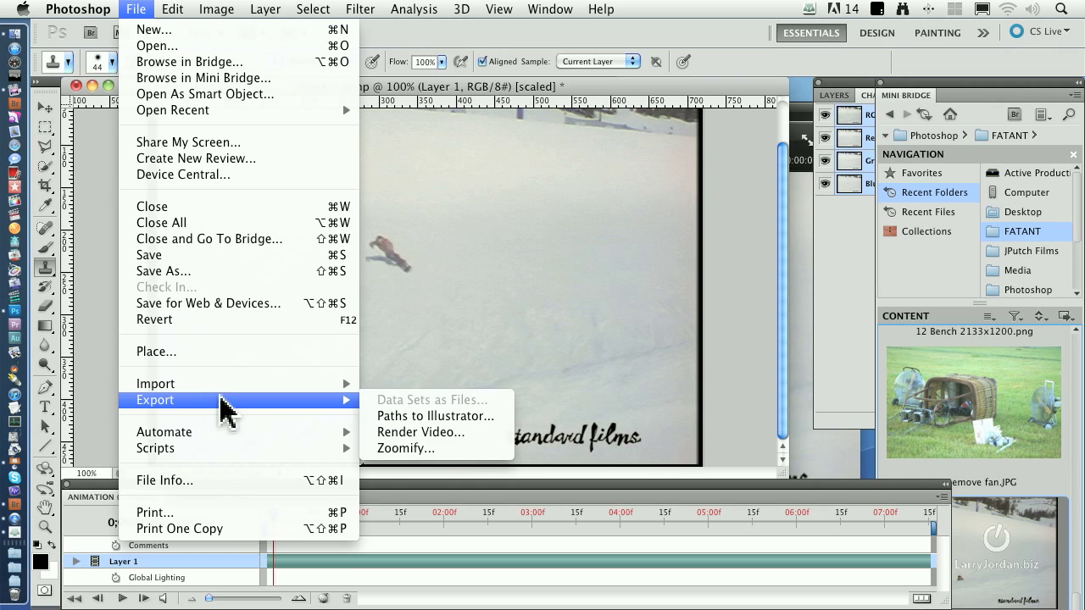
left_click(473, 444)
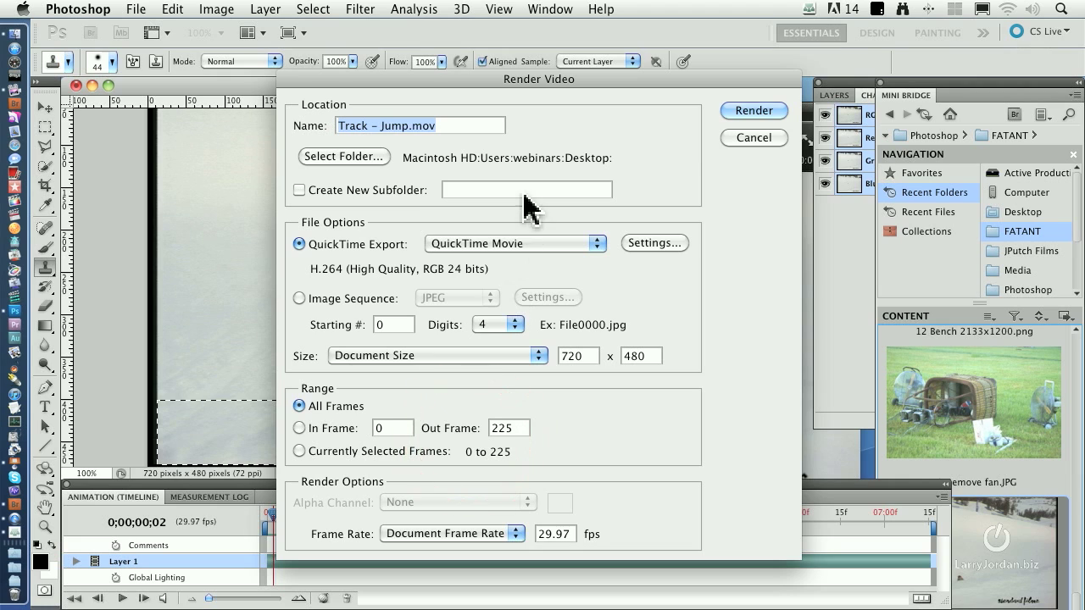
left_click_drag(499, 85, 466, 47)
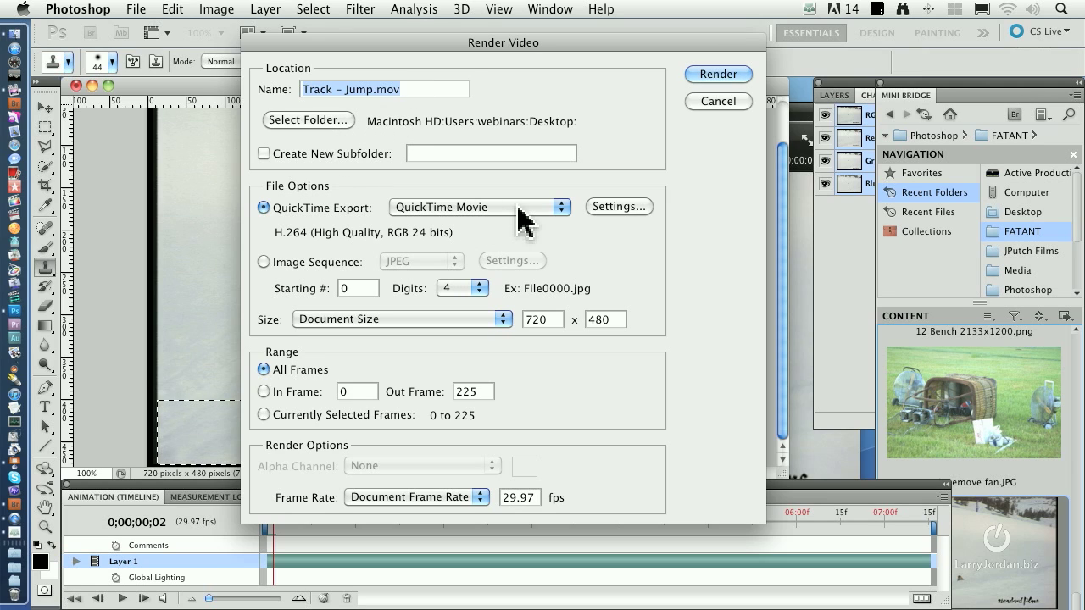
Inspect the QuickTime video compression settings and list the codecs, keeping H.264 at 29.97 fps
left_click(627, 208)
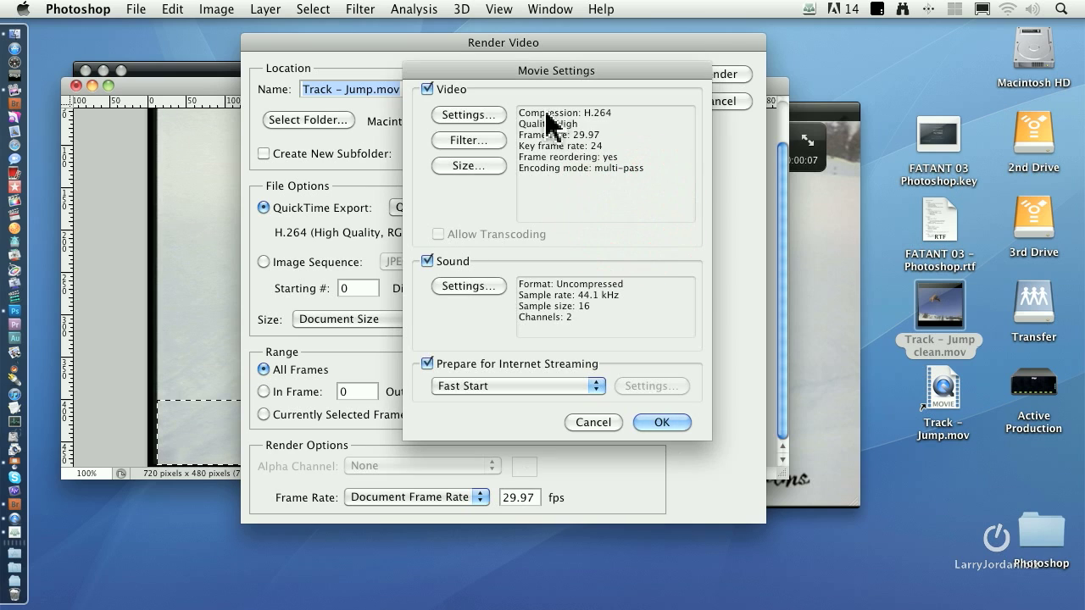
left_click(492, 117)
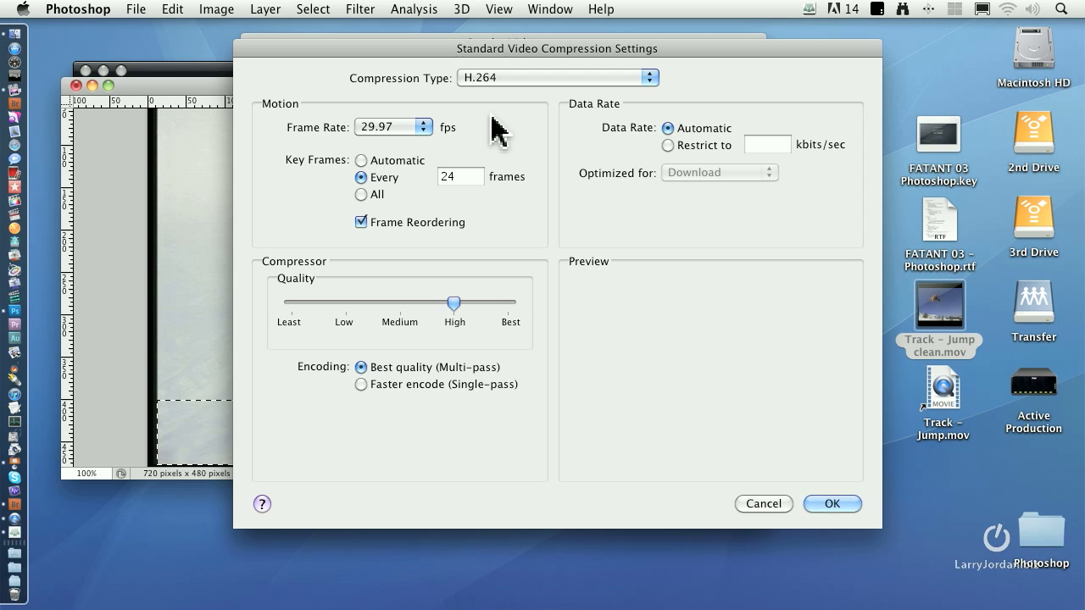
left_click(581, 80)
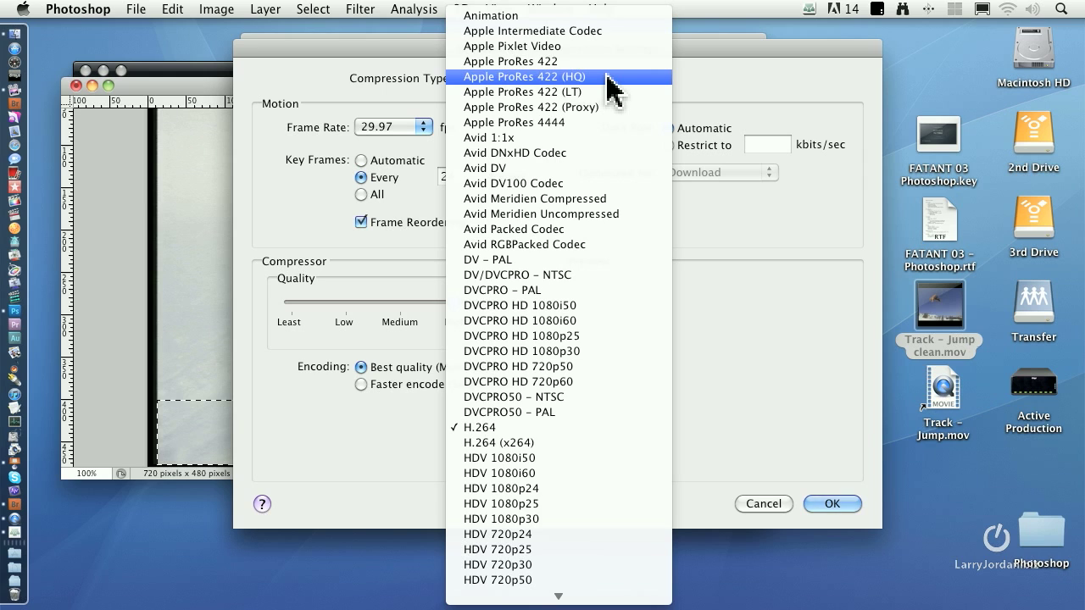
Keep H.264 compression and disable Prepare for Internet Streaming and Sound in Movie Settings
left_click(754, 230)
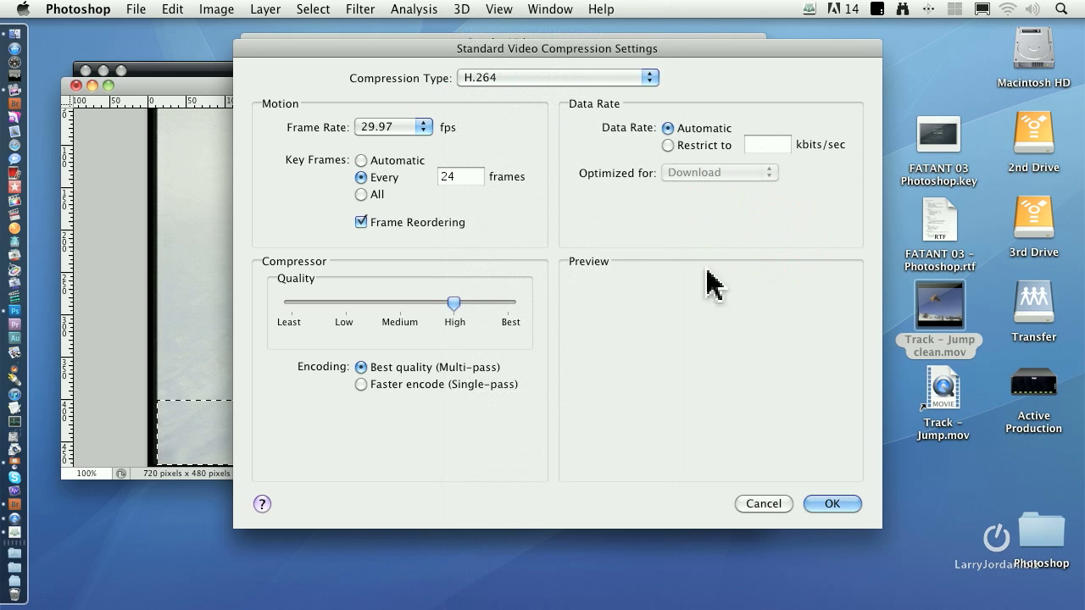
left_click(757, 504)
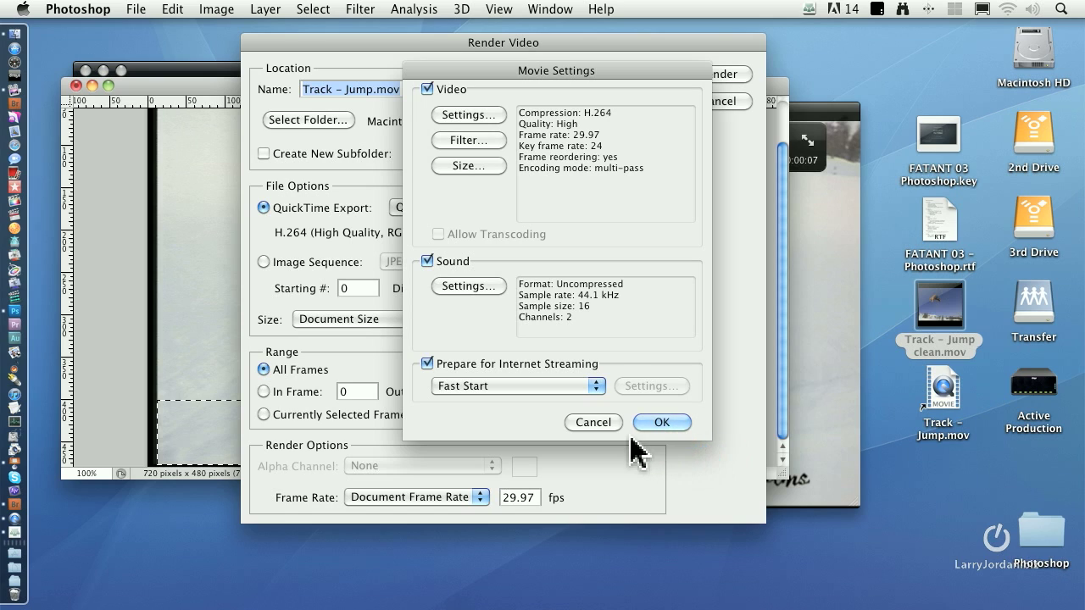
left_click(430, 363)
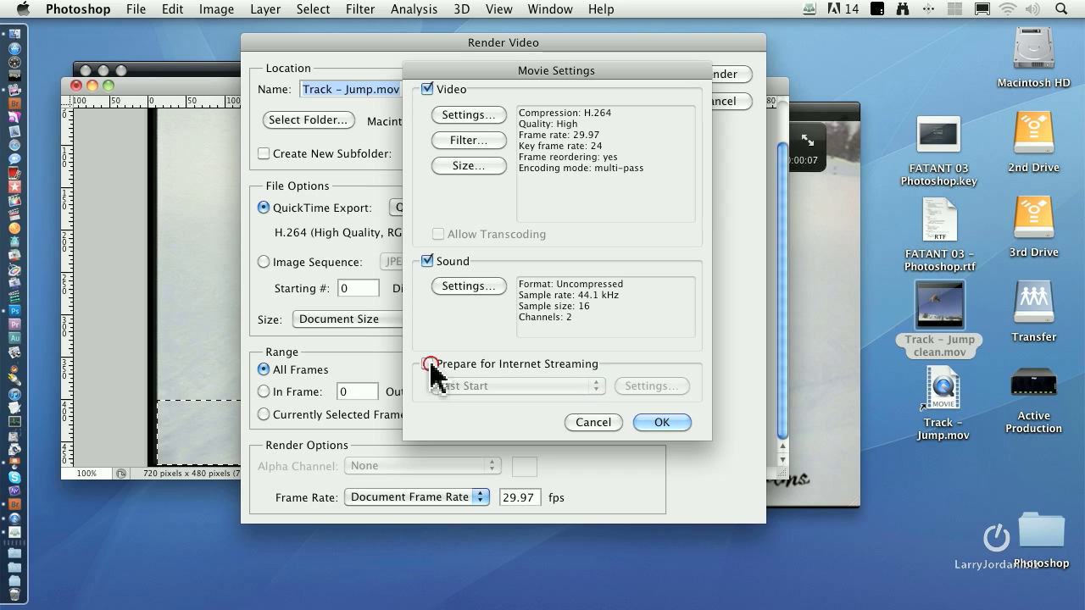
left_click(426, 262)
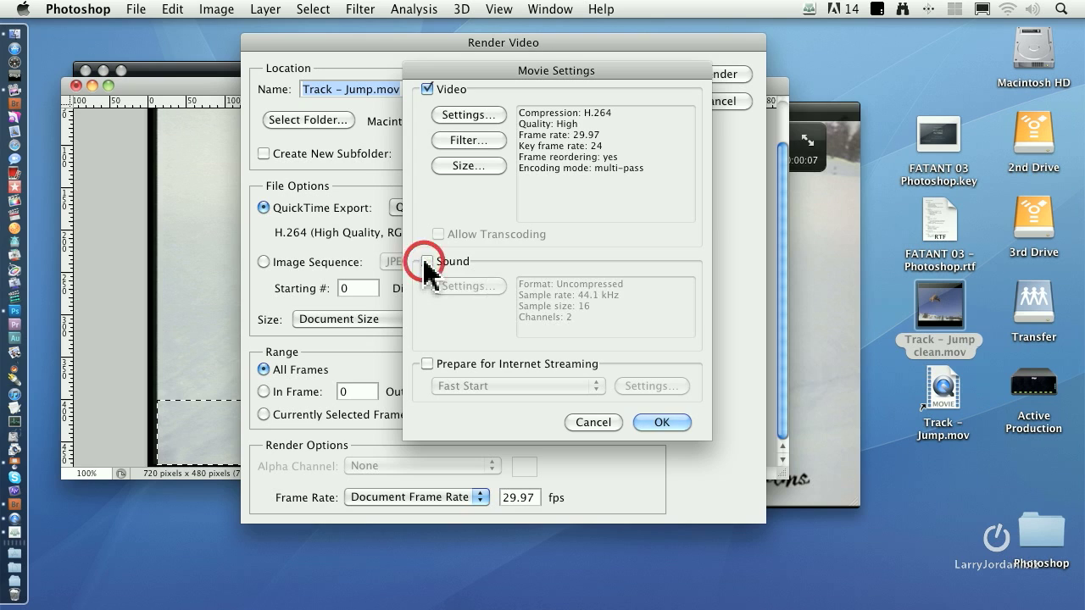
left_click(451, 163)
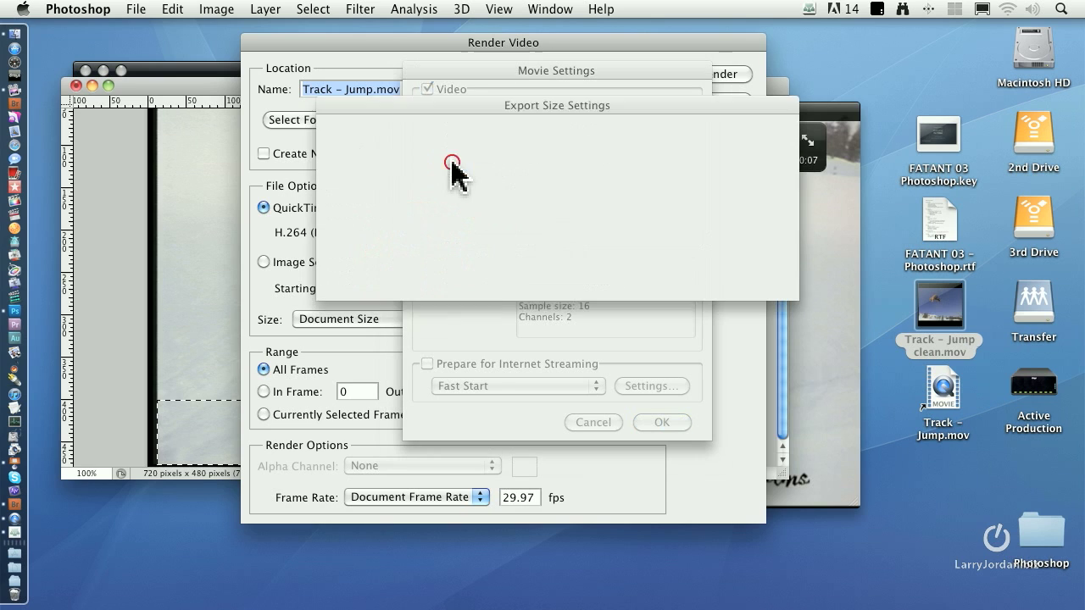
left_click(480, 145)
left_click(483, 121)
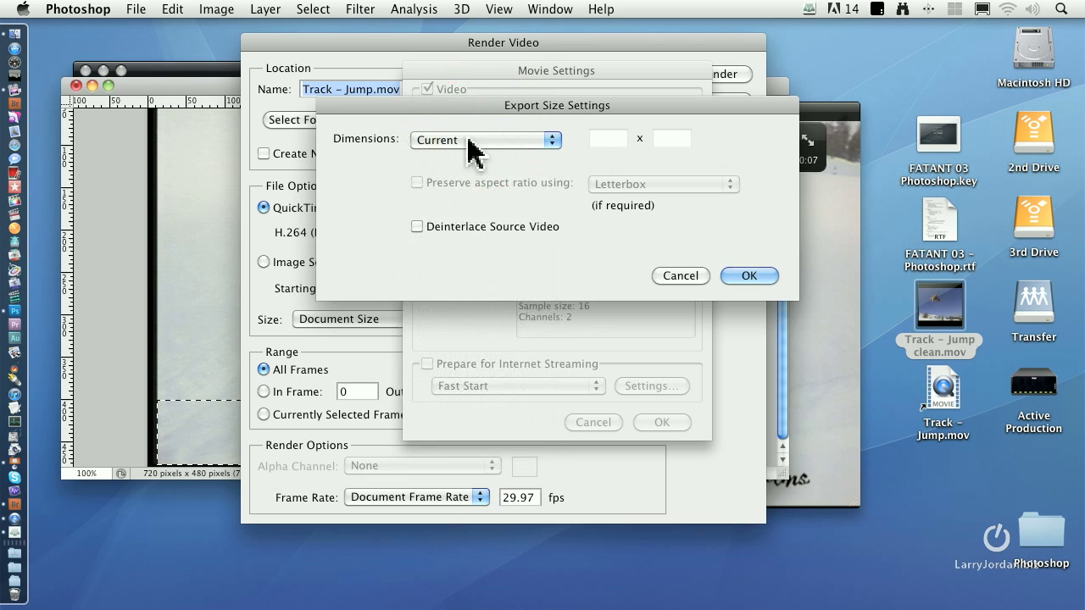
left_click(468, 140)
left_click(537, 140)
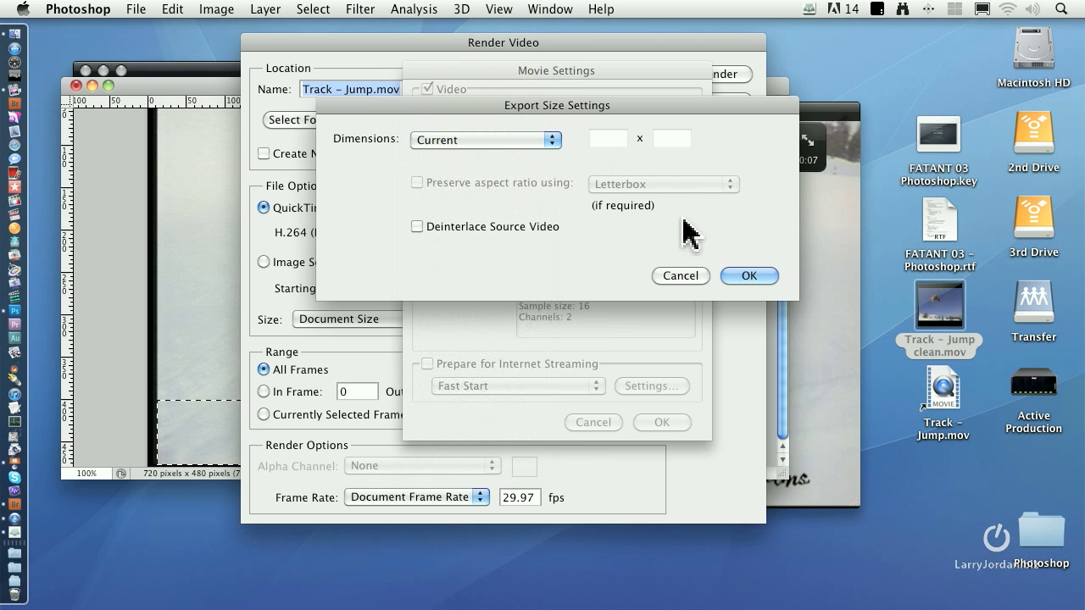
left_click(695, 277)
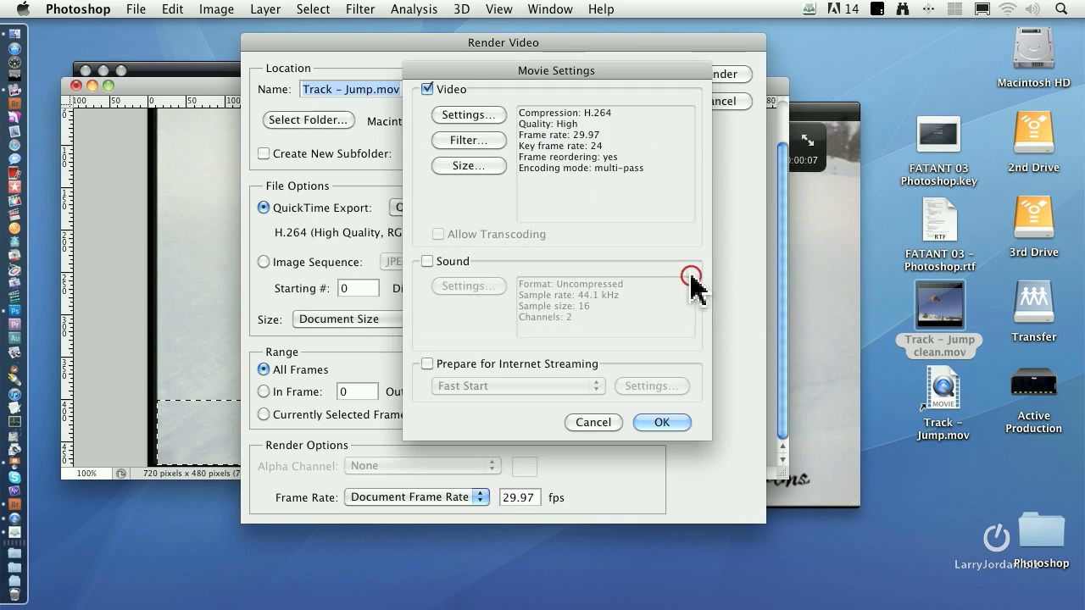
left_click(483, 125)
left_click(448, 75)
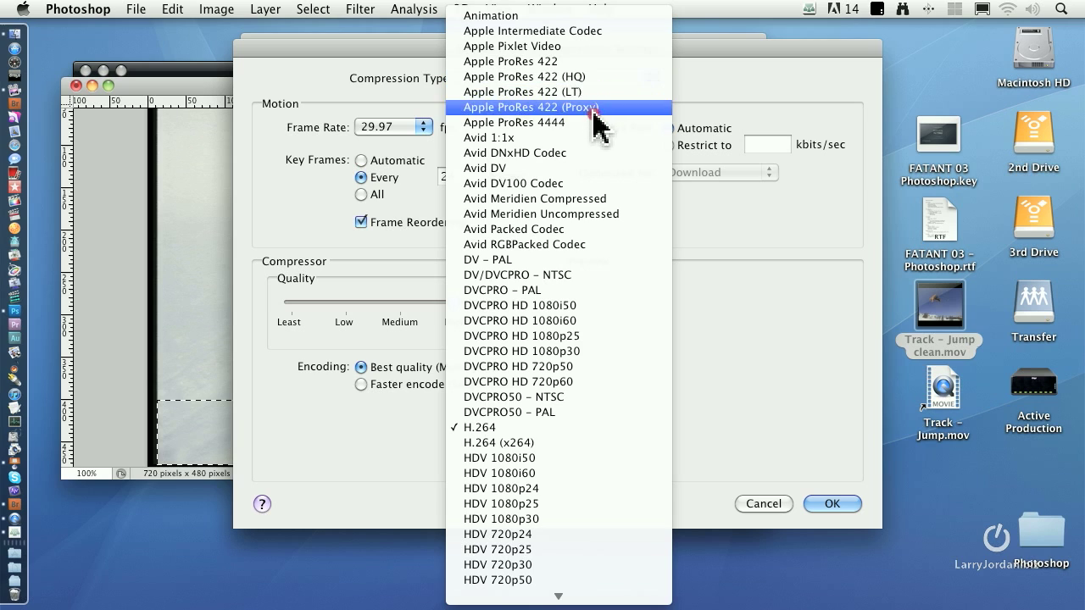
left_click(688, 131)
left_click(812, 504)
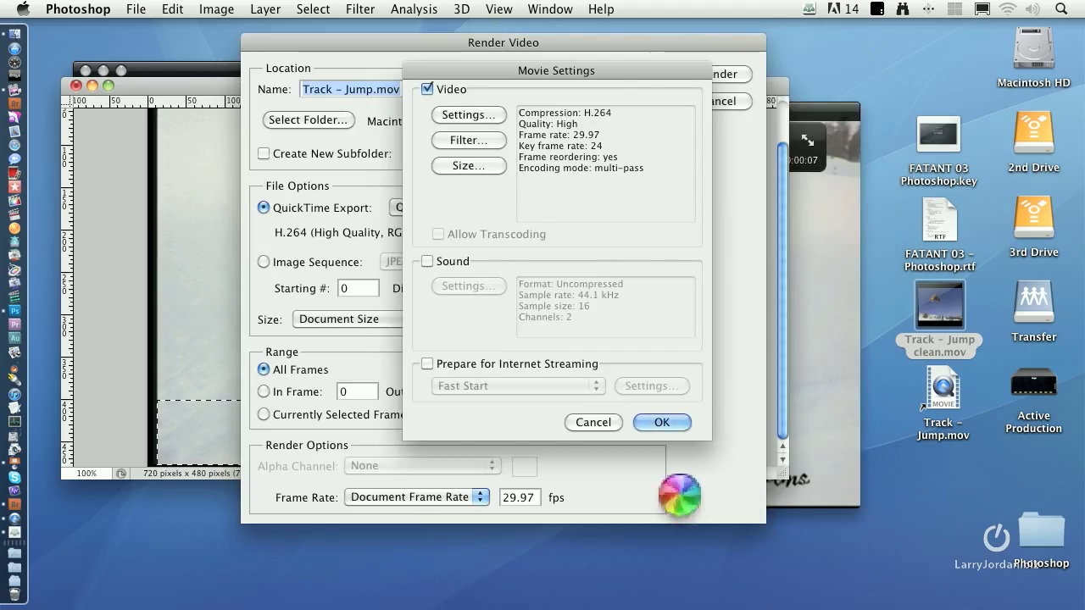